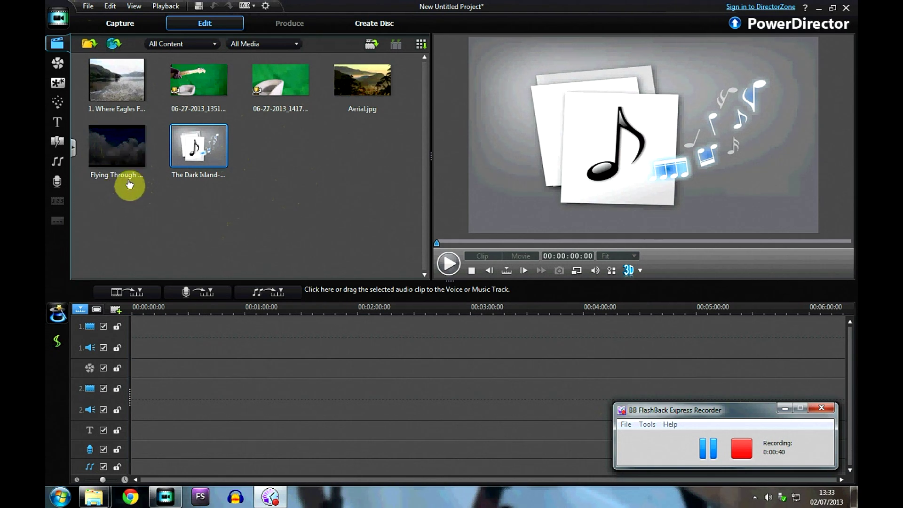
Step: Place Flying Through Clouds on video track 1 and stretch it sideways to fill the frame
drag(123, 154, 130, 344)
click(261, 340)
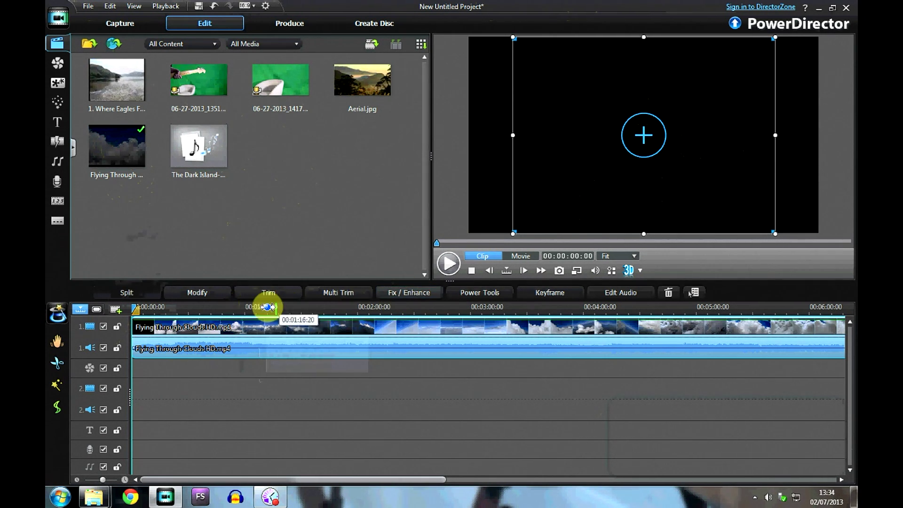
click(267, 308)
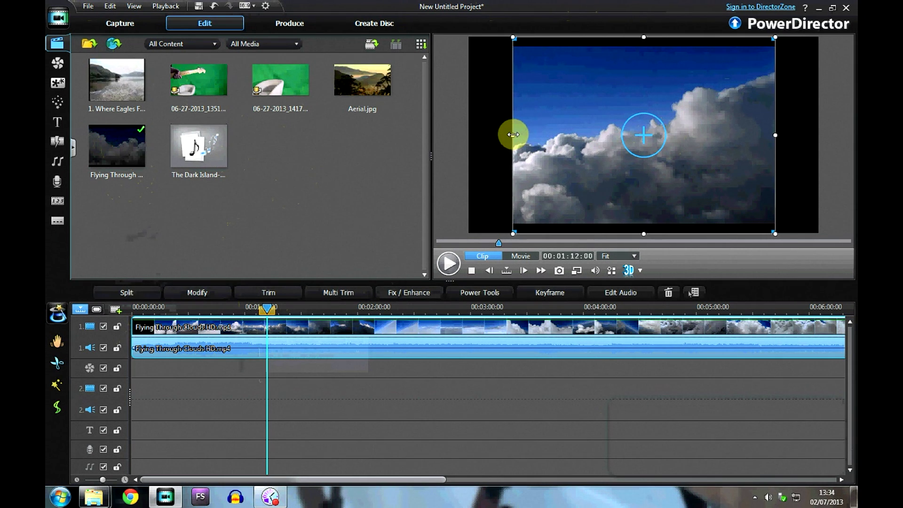
drag(513, 135, 465, 132)
drag(774, 135, 818, 141)
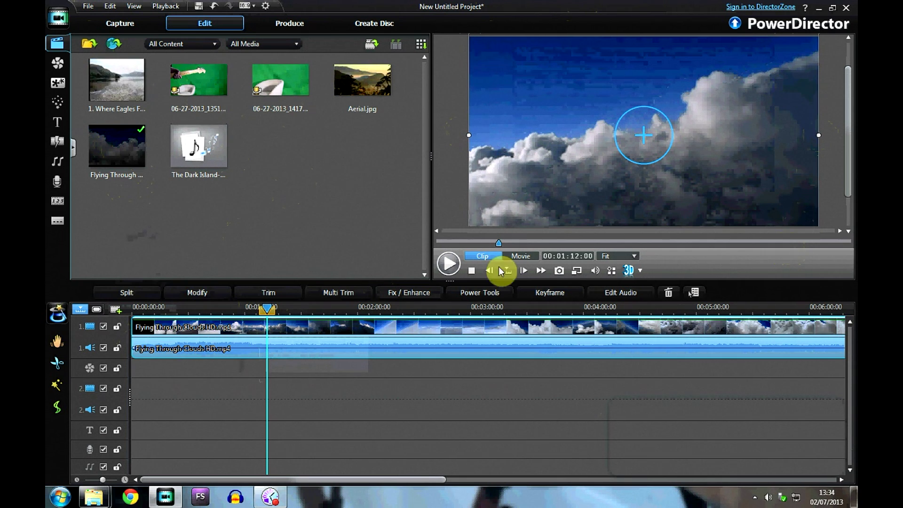
Step: Split the clouds clip at 00:00:05:07 and delete the opening piece
click(472, 271)
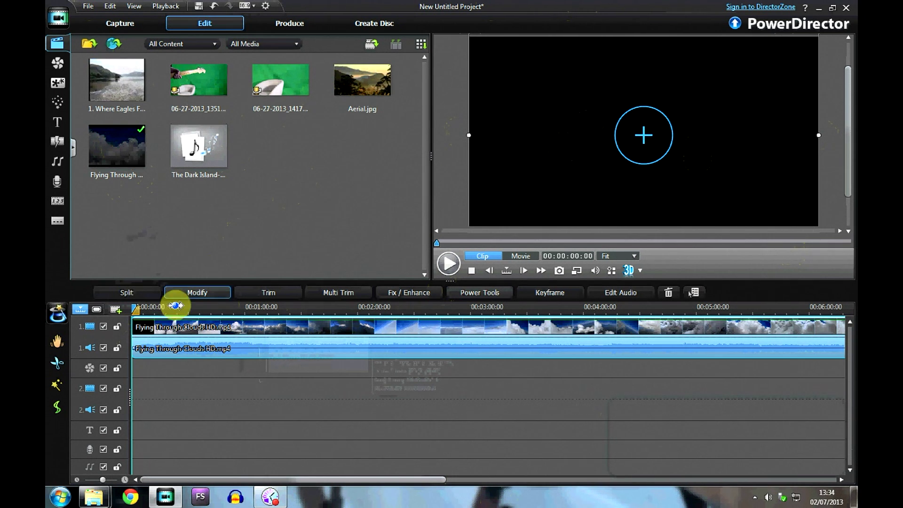
click(447, 266)
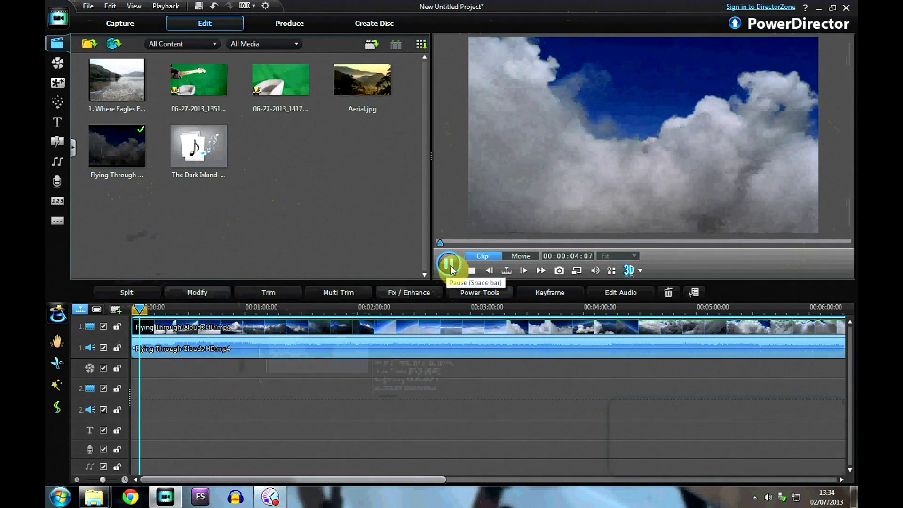
click(449, 264)
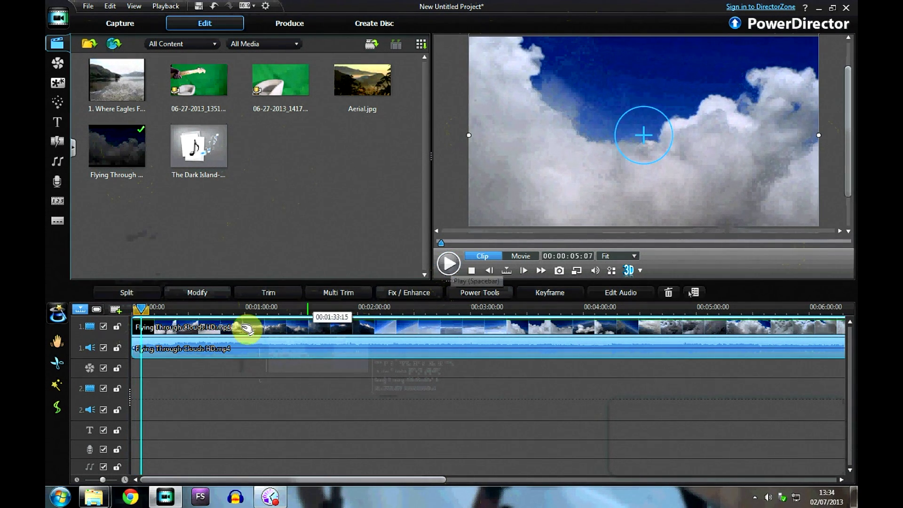
click(133, 295)
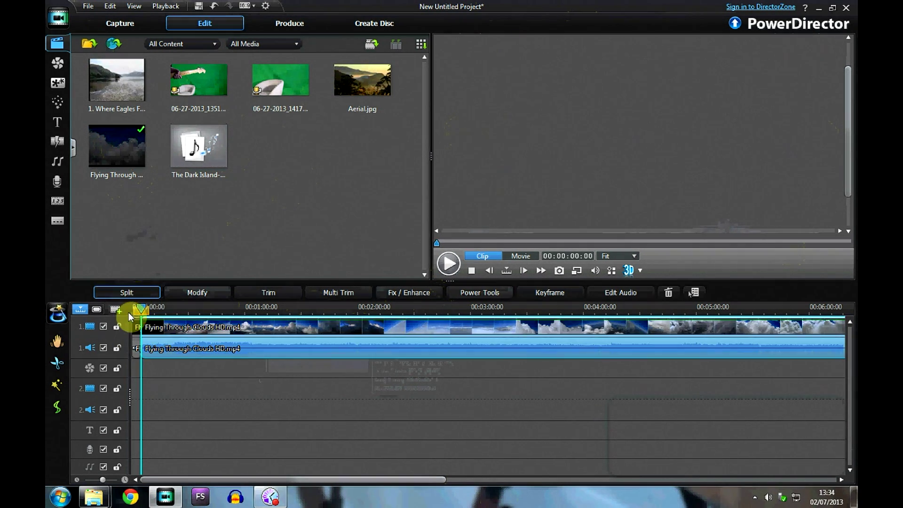
click(139, 351)
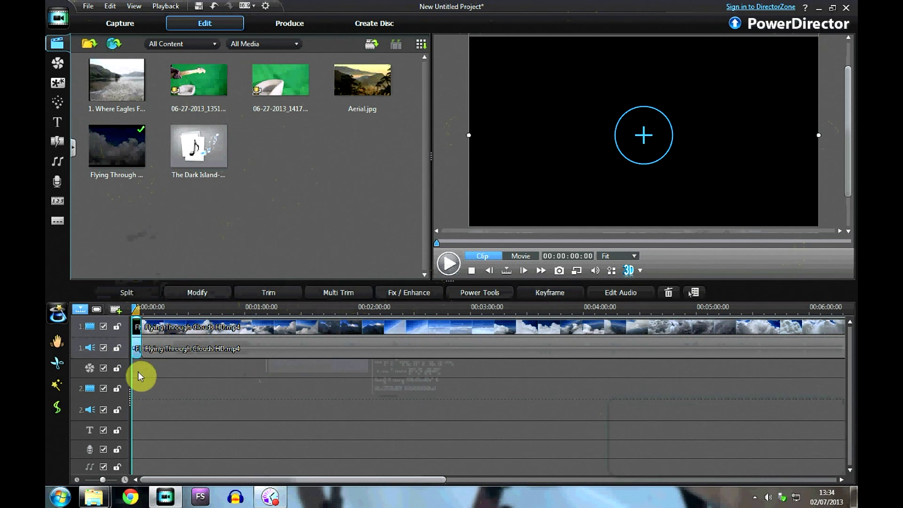
key(Delete)
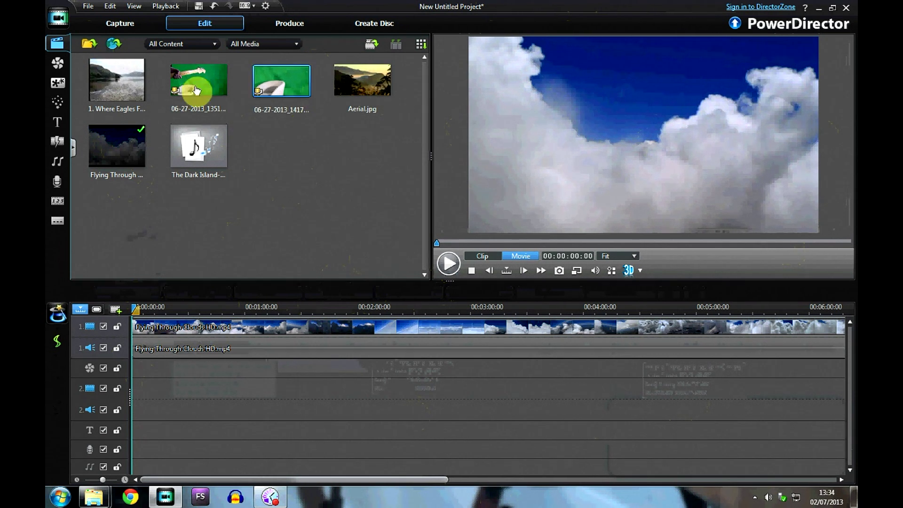
Step: Put Where Eagles Fly on track 2 and shrink it into a small top-right inset
click(130, 87)
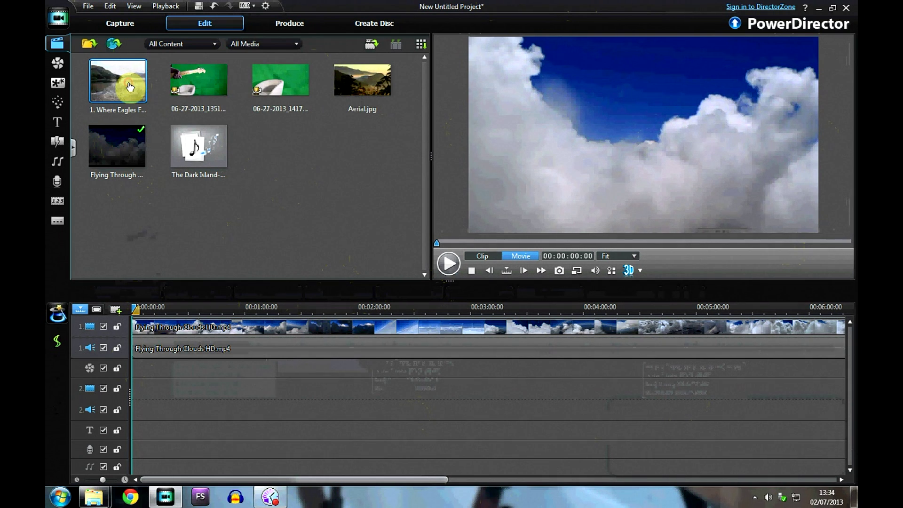
drag(130, 87, 131, 395)
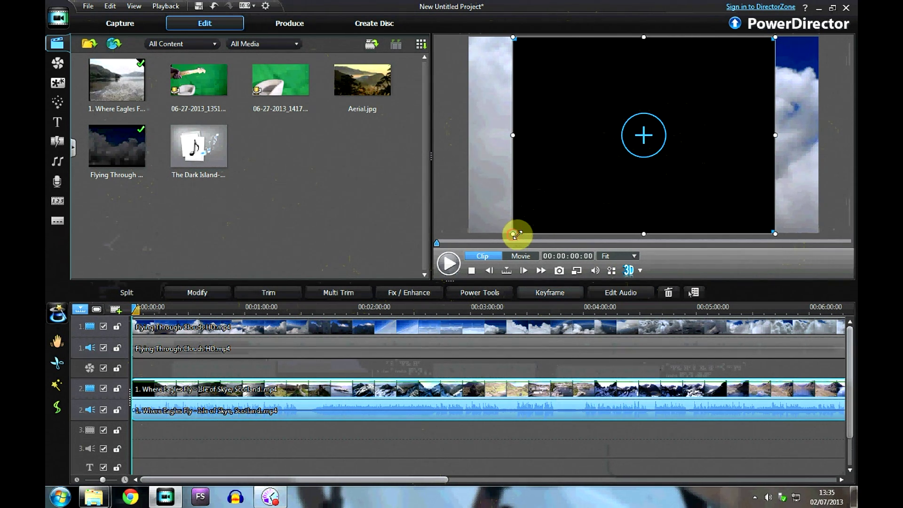
drag(513, 234, 687, 151)
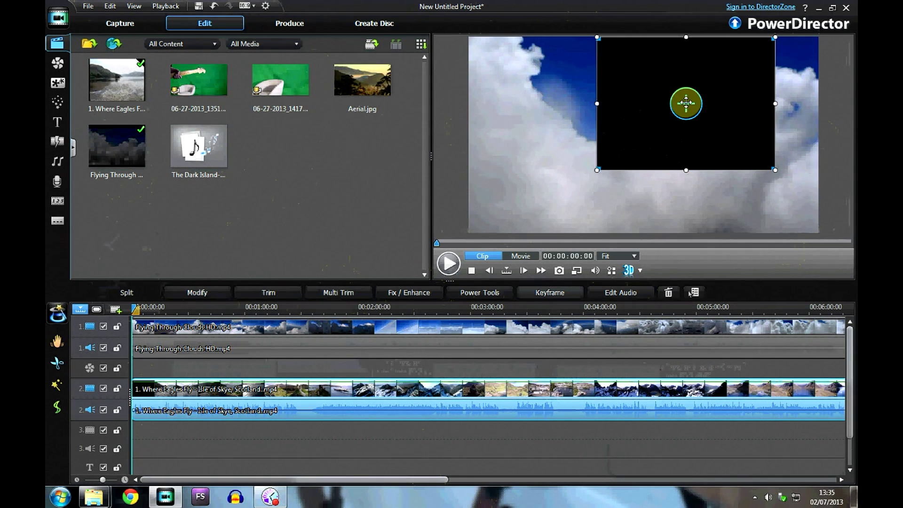
drag(685, 103, 715, 114)
drag(627, 180, 630, 174)
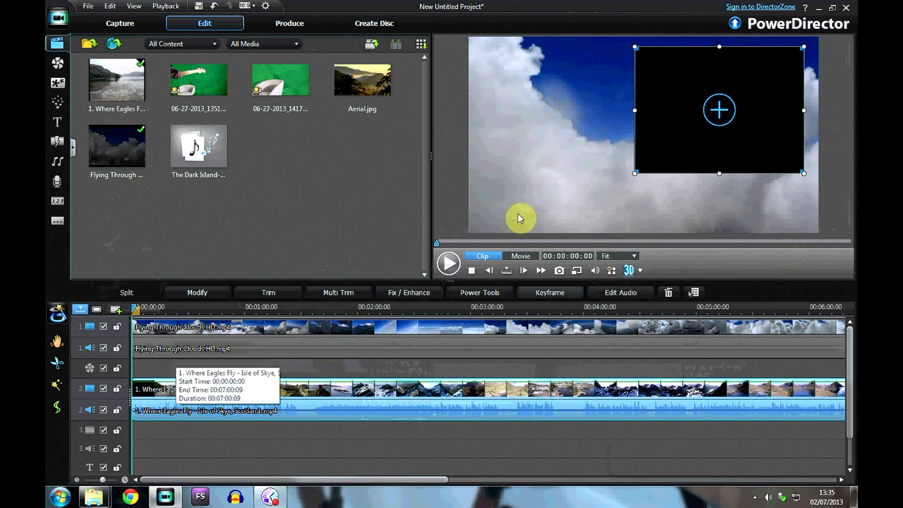
Step: Split the eagles clip at 00:00:03:20 and remove its black opening piece
click(449, 264)
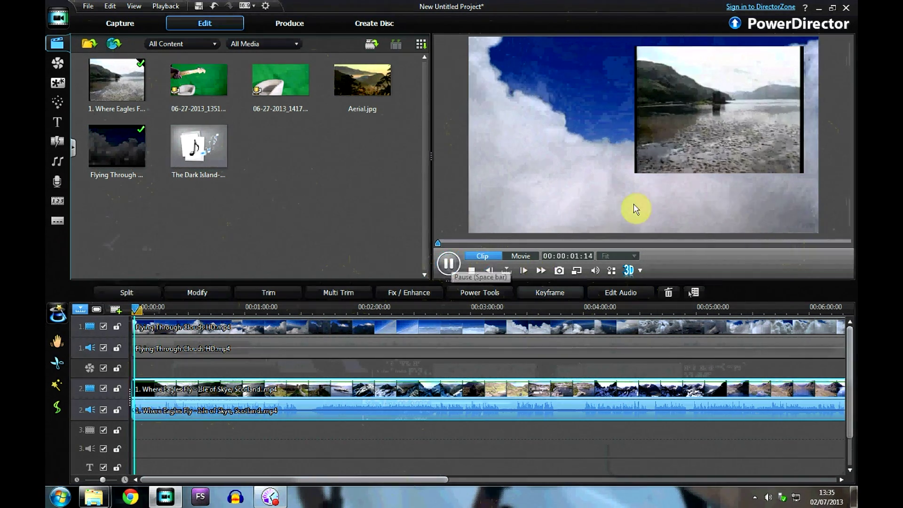
click(449, 266)
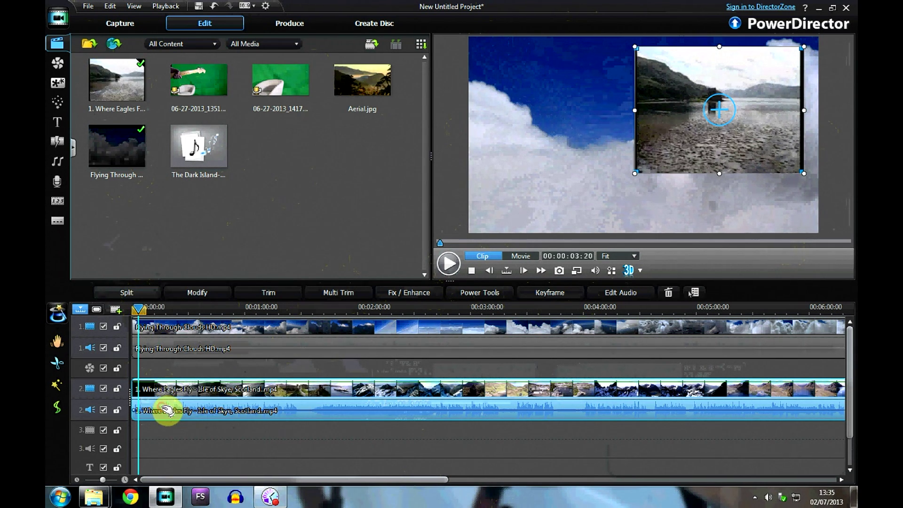
click(126, 296)
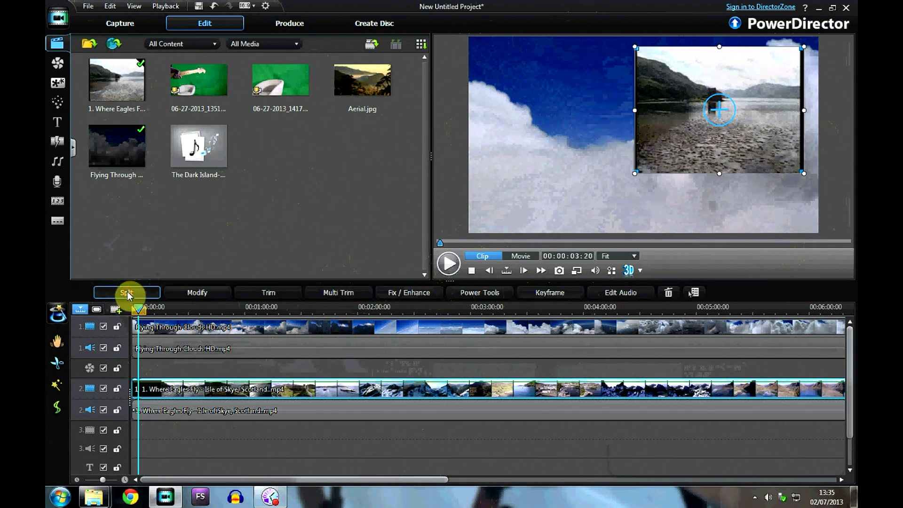
click(142, 410)
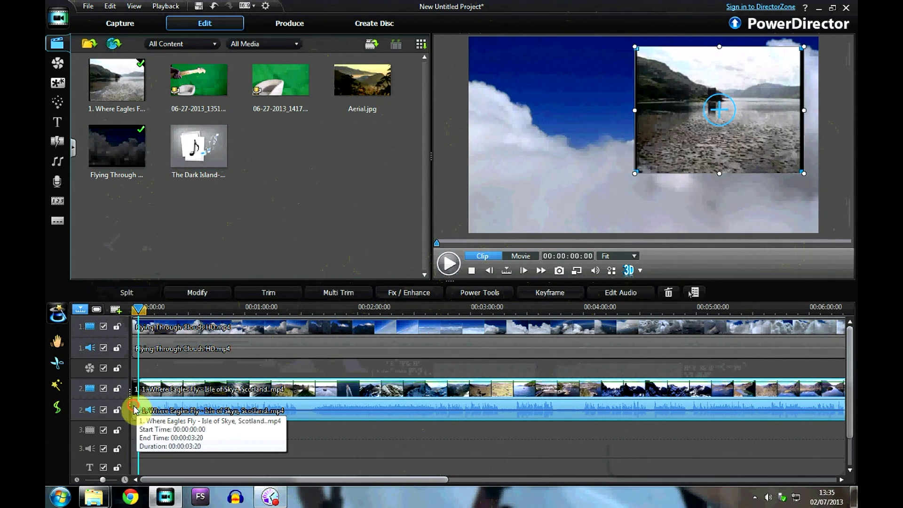
drag(134, 409, 136, 409)
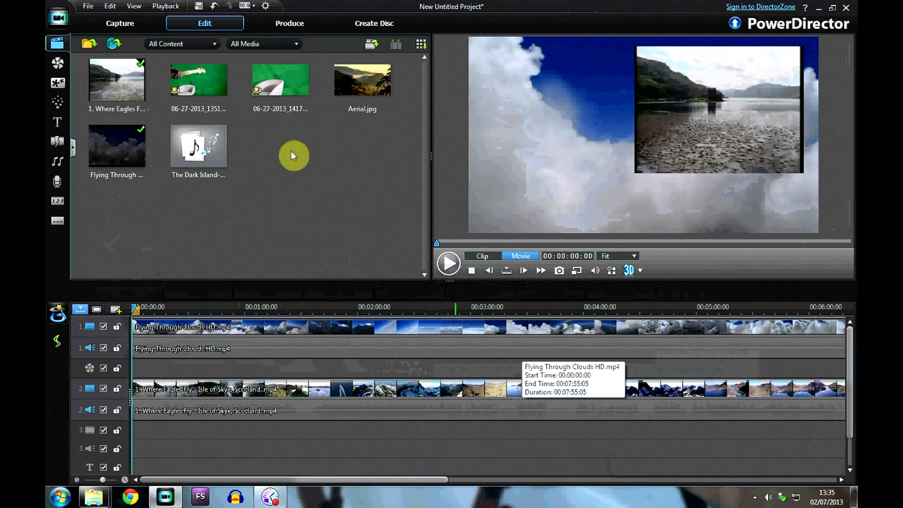
Step: Save the project as 'Video edit' with Save Project As
click(89, 7)
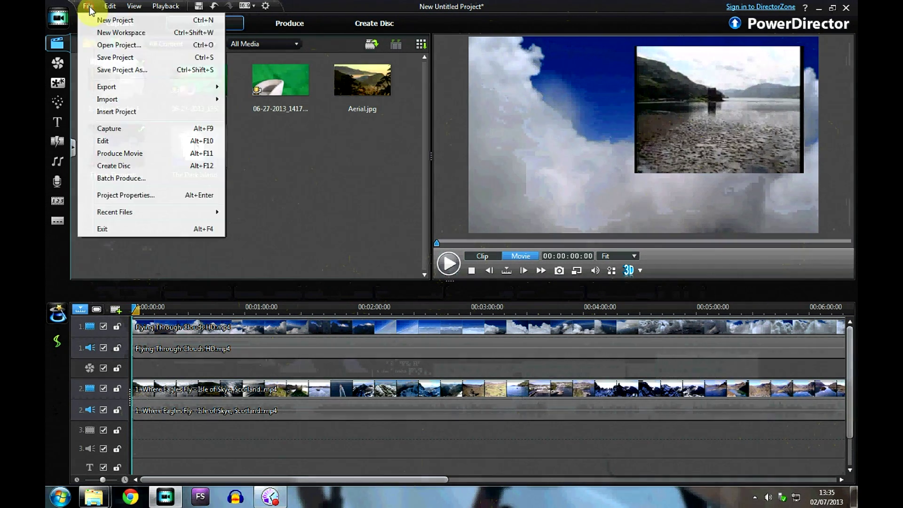
click(118, 69)
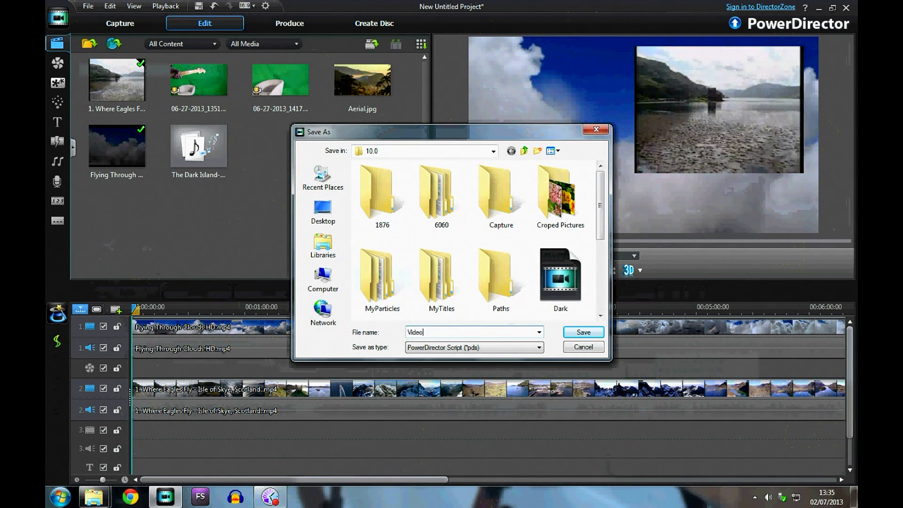
key(Return)
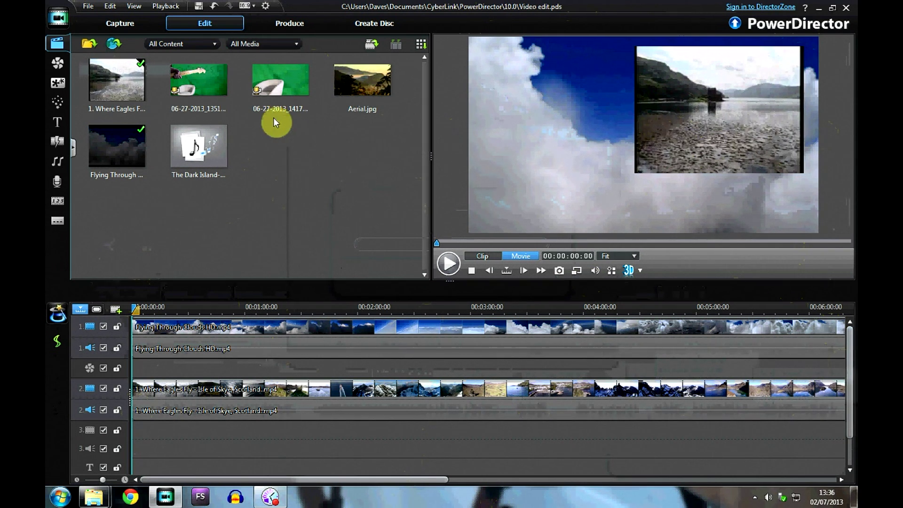
Step: Add 06-27-2013_135127 to track 3, trim it to 00:04:38:11, and add The Dark Island music
click(207, 93)
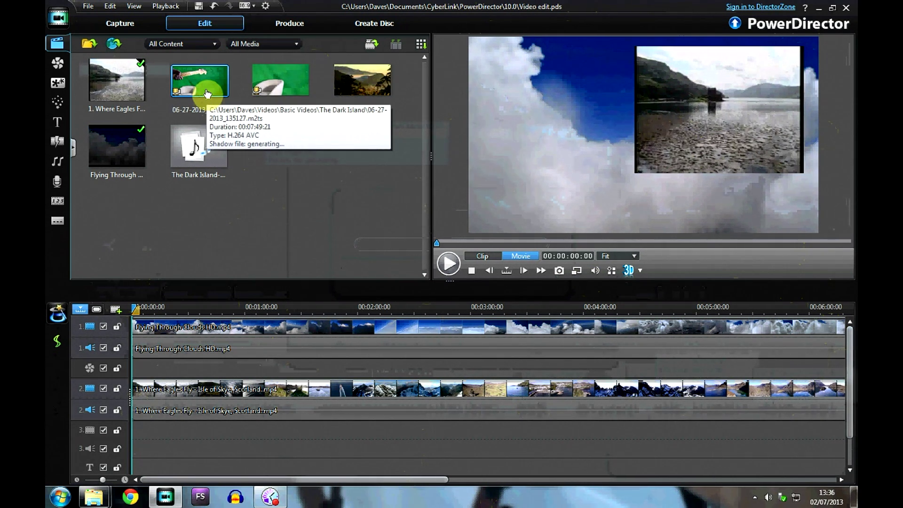
drag(207, 93, 133, 443)
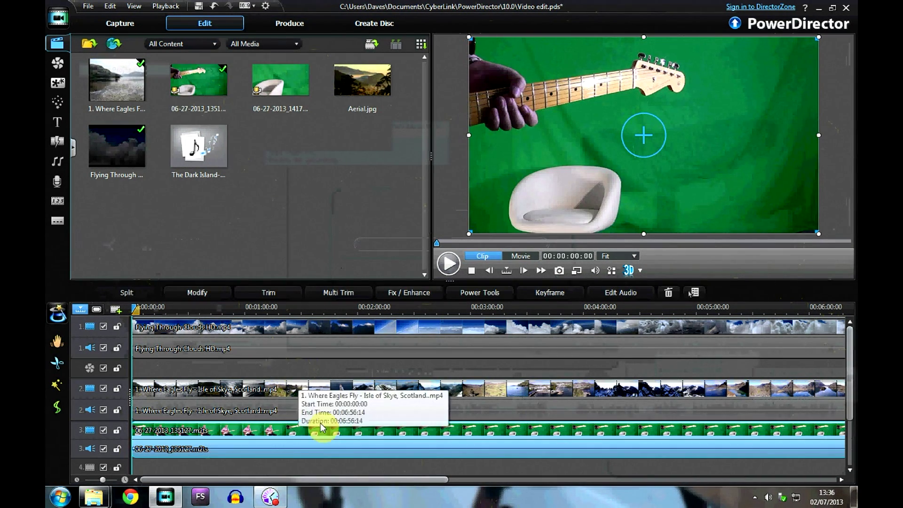
scroll(844, 413, down, 3)
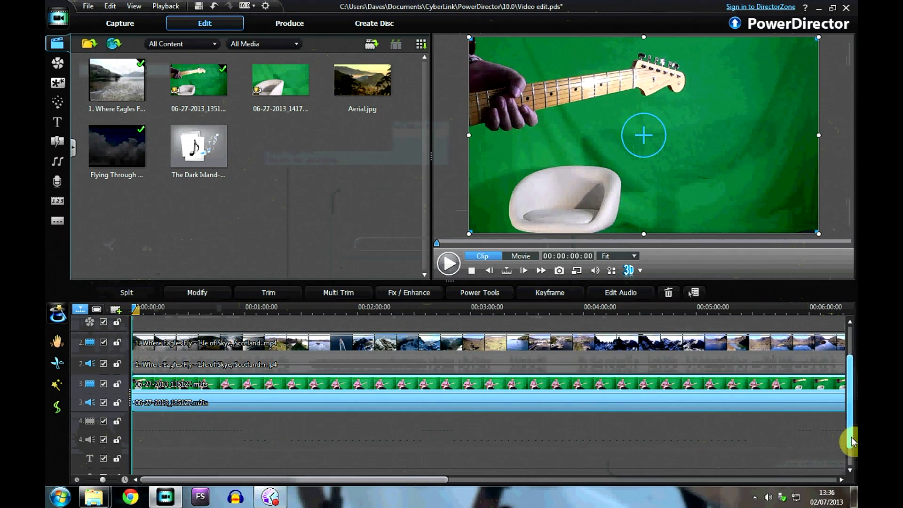
drag(852, 441, 851, 470)
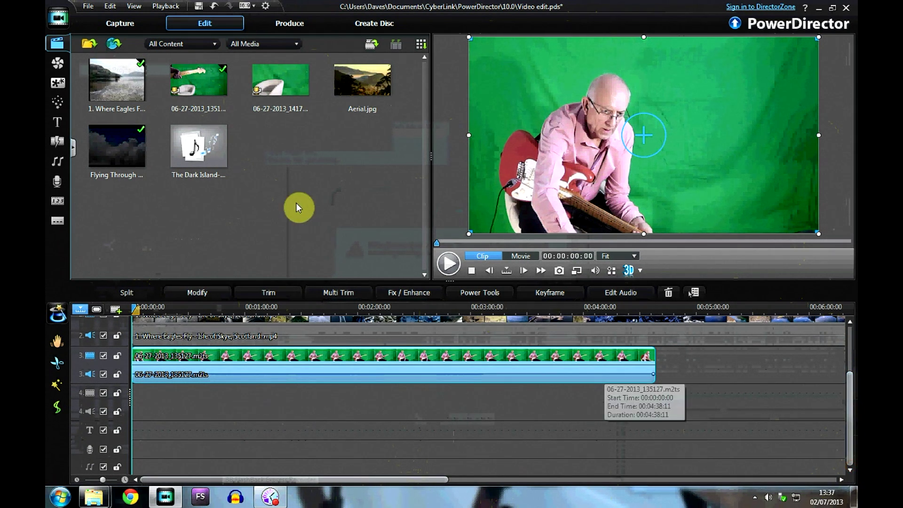
drag(194, 153, 134, 468)
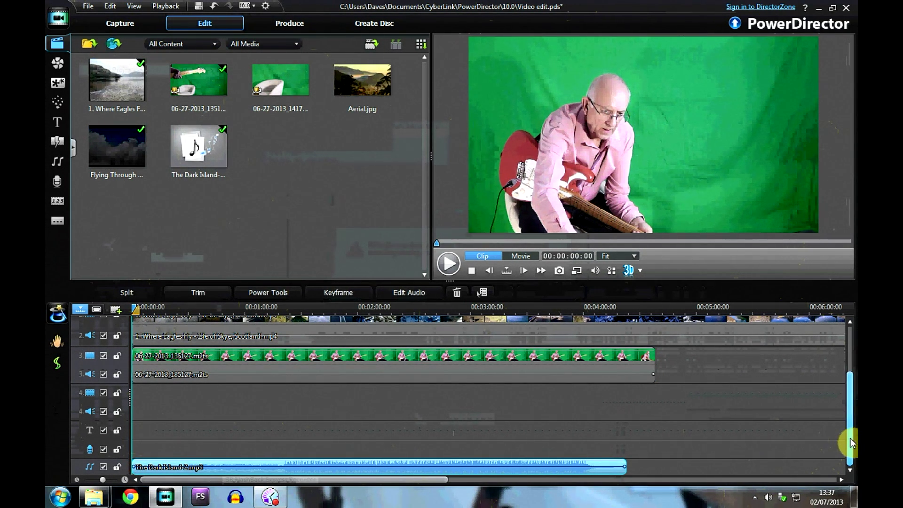
Step: Unlink the clouds clip's audio on track 1 and delete it
drag(850, 440, 853, 386)
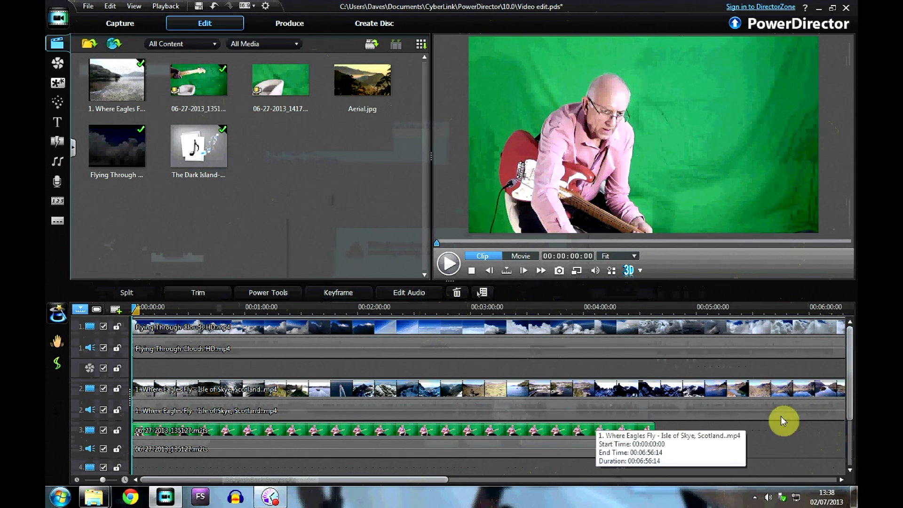
drag(848, 419, 853, 474)
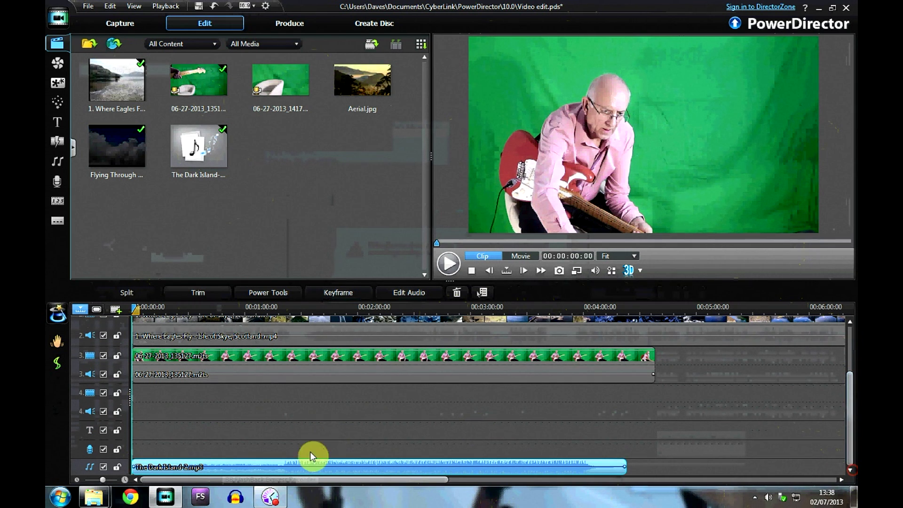
drag(846, 416, 846, 353)
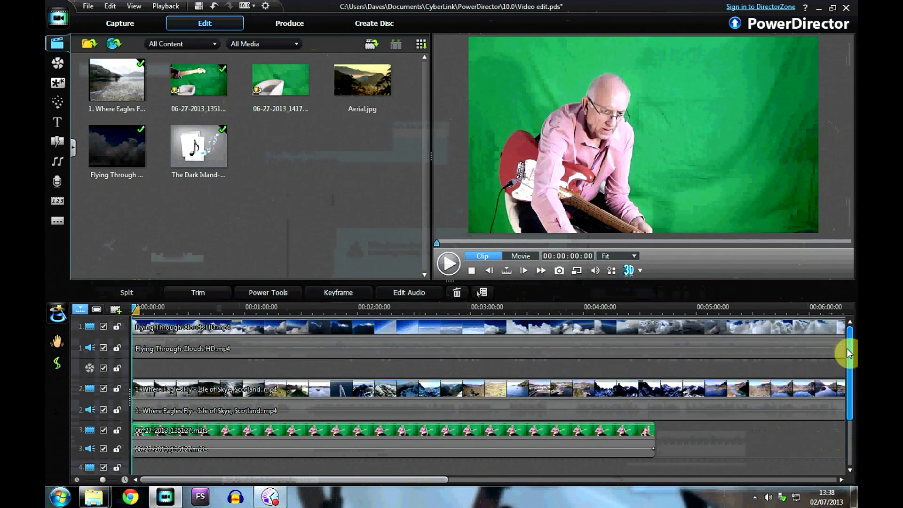
click(406, 340)
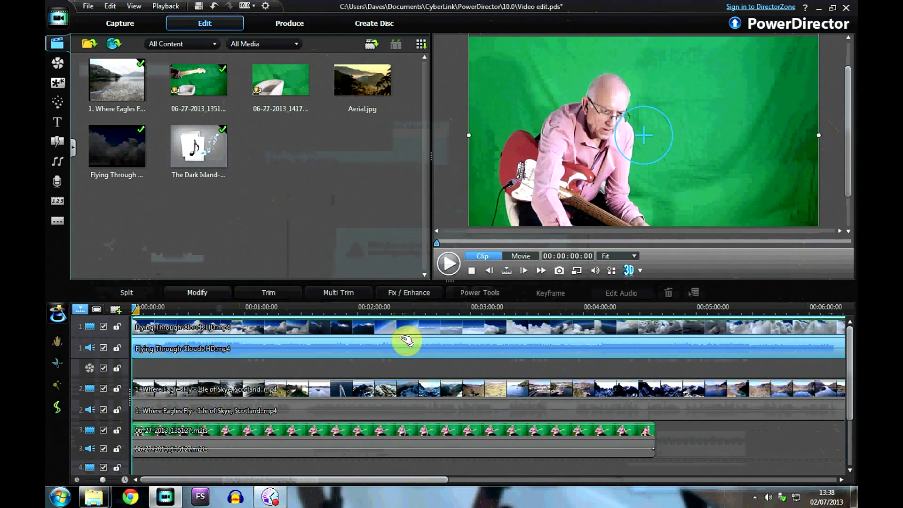
right_click(404, 339)
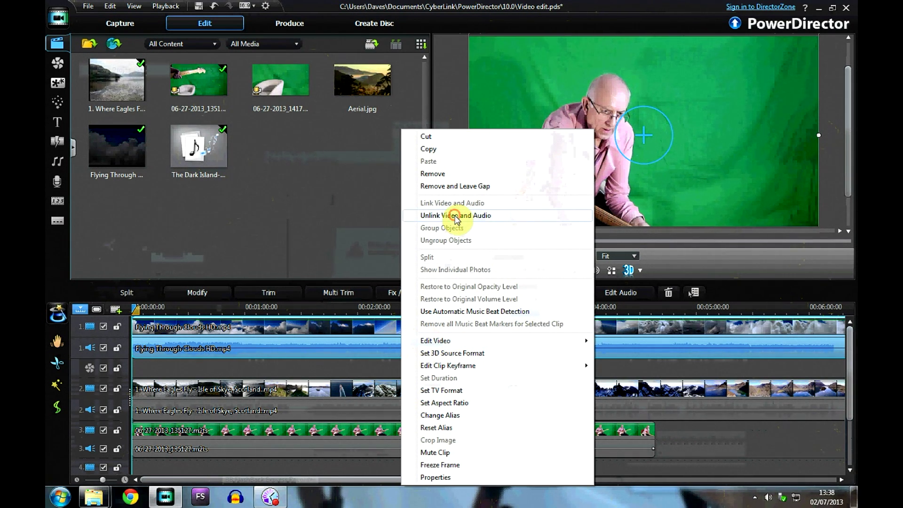
click(455, 216)
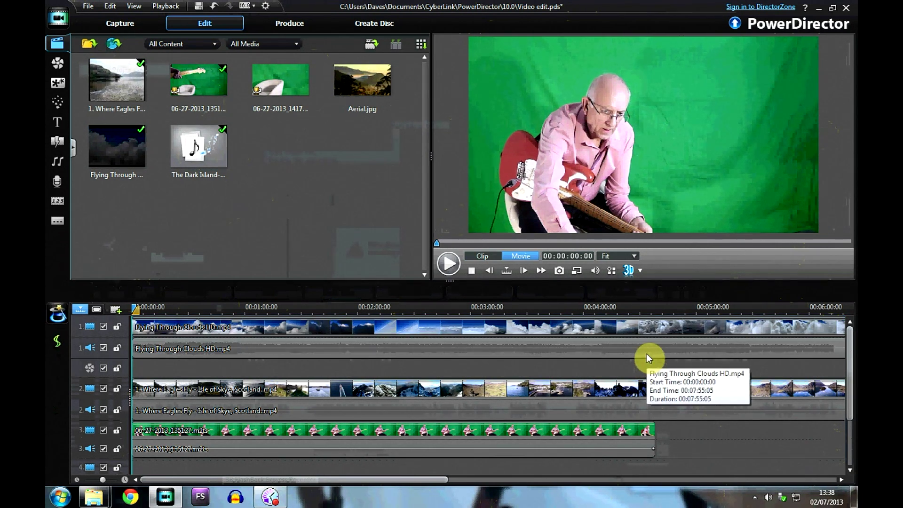
click(648, 354)
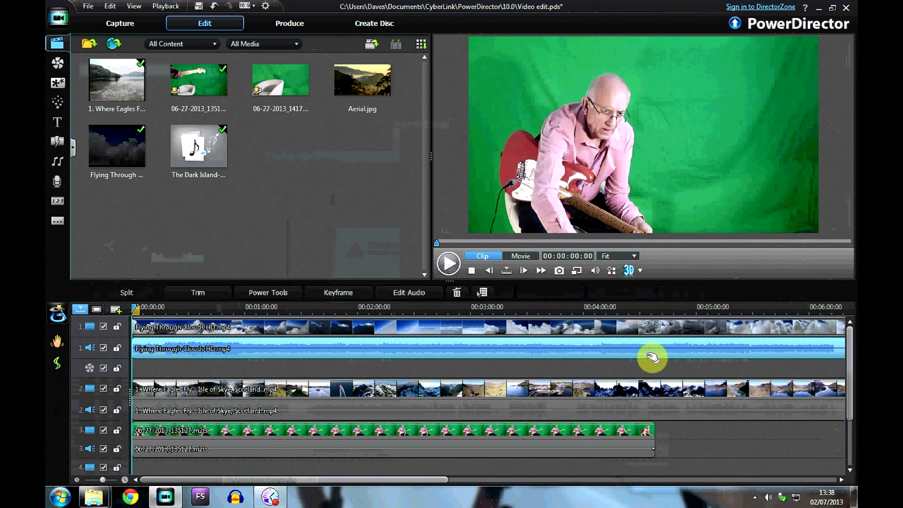
key(Delete)
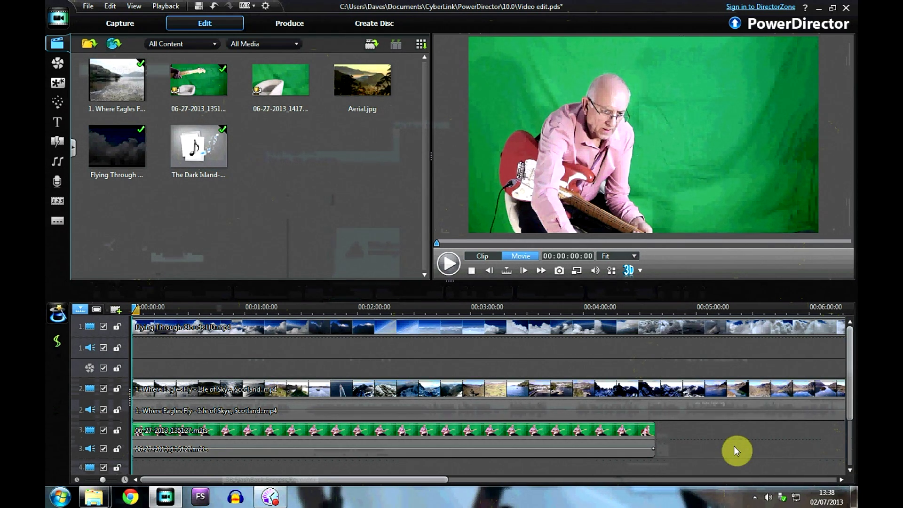
Step: Unlink and delete the Isle of Skye clip's audio on track 2
right_click(692, 399)
click(736, 122)
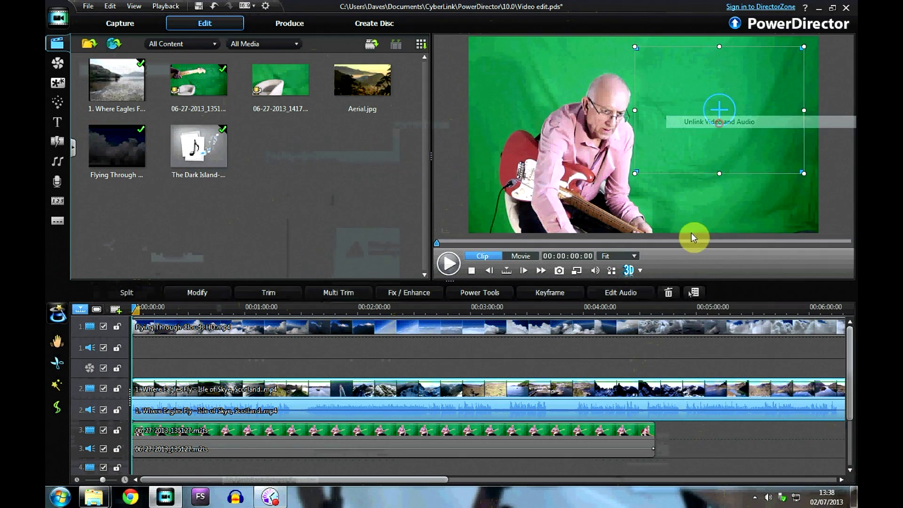
click(712, 436)
click(705, 414)
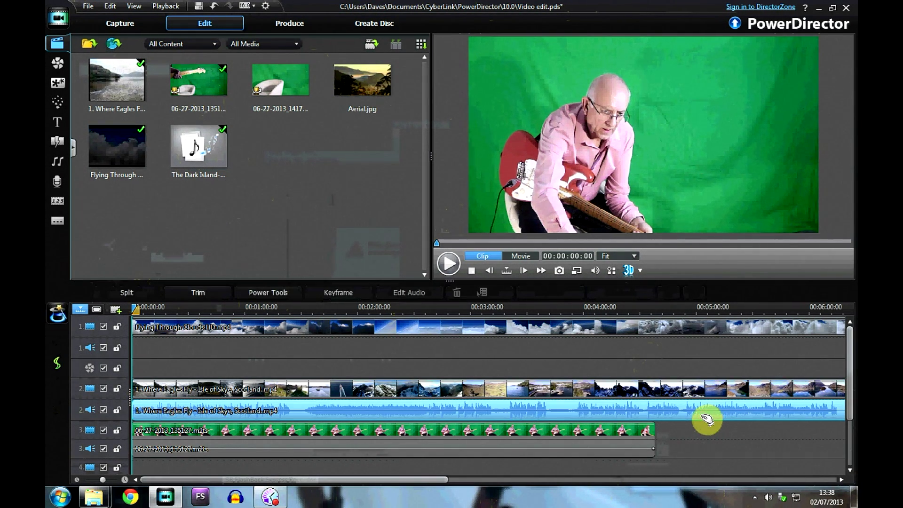
key(Delete)
Step: Unlink and delete the guitarist clip's audio on track 3
click(633, 452)
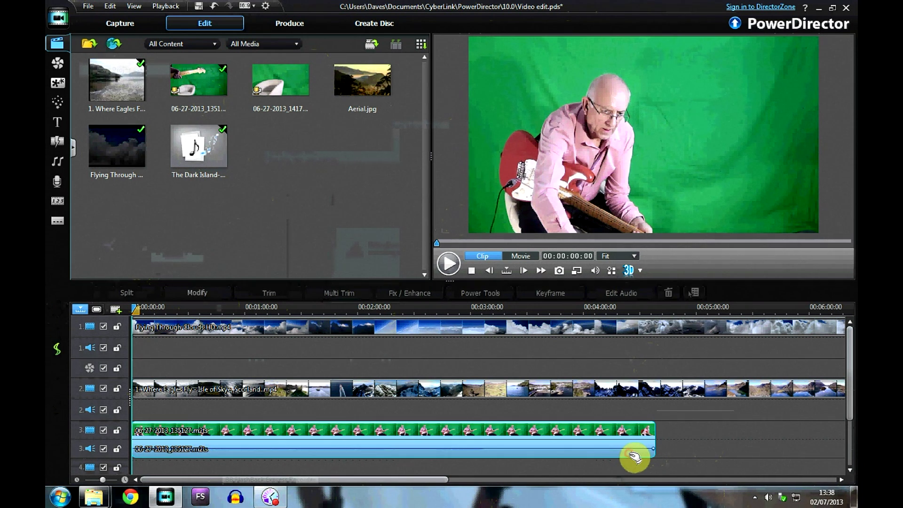
right_click(627, 450)
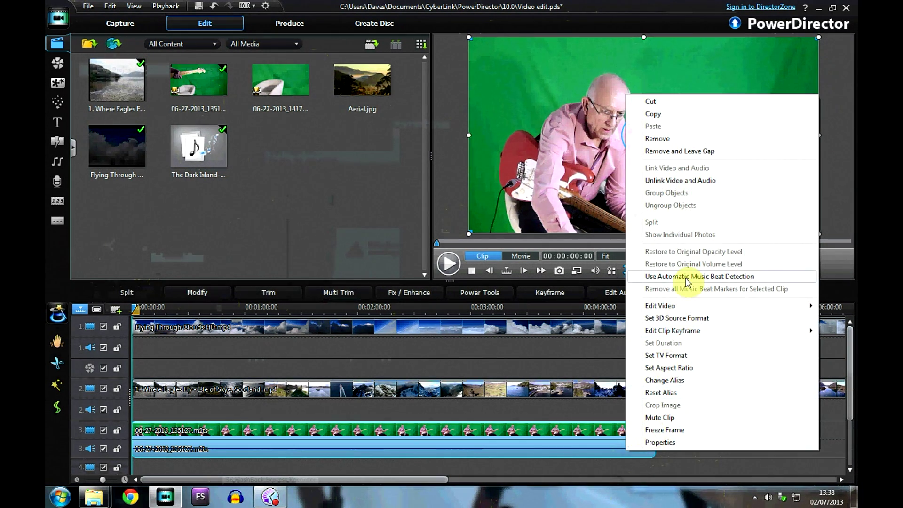
click(675, 181)
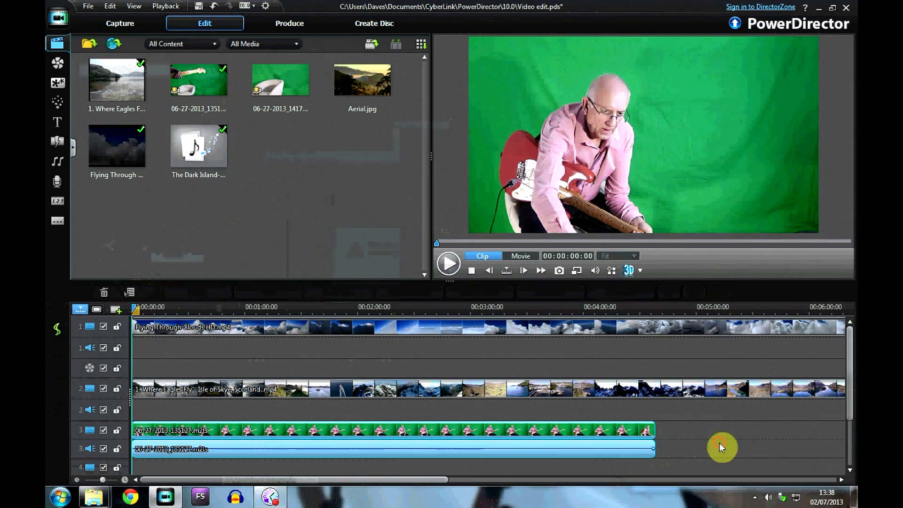
click(637, 454)
key(Delete)
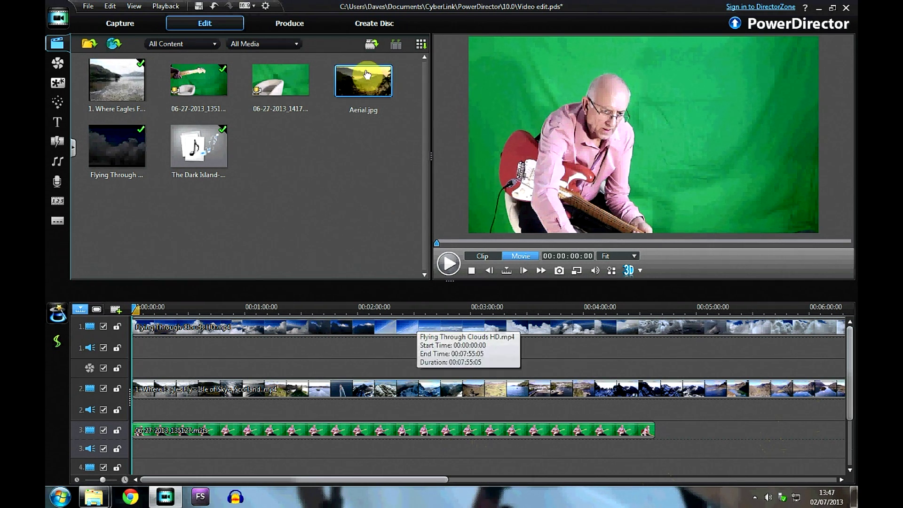
Step: Insert Aerial.jpg at the start of track 3 with a 00:00:30:00 duration
click(384, 88)
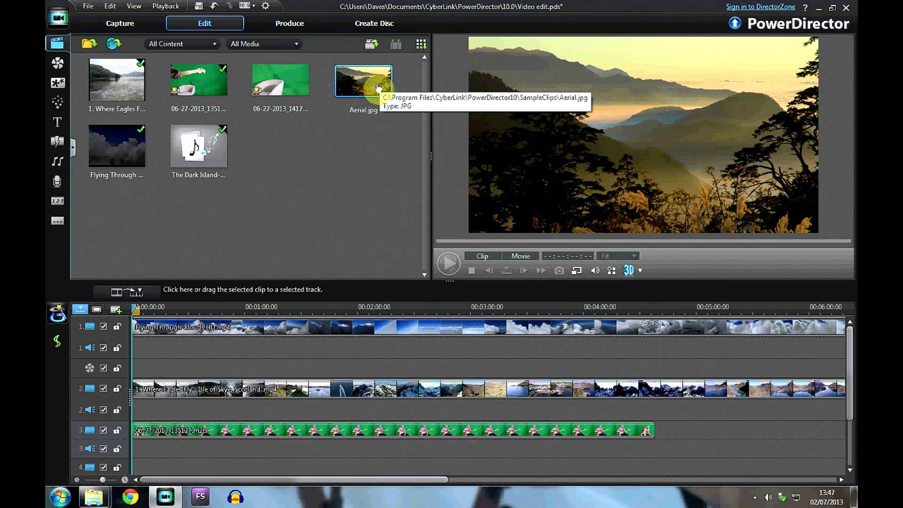
drag(378, 88, 133, 434)
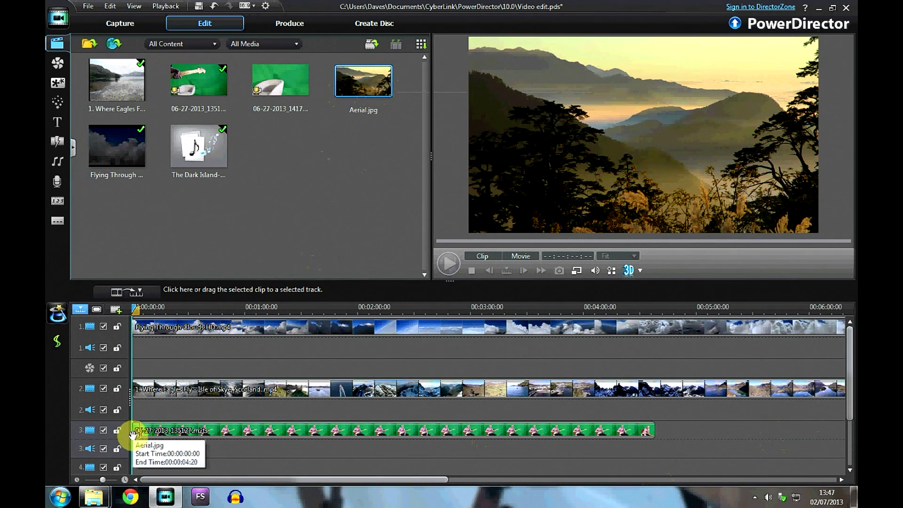
drag(133, 433, 134, 434)
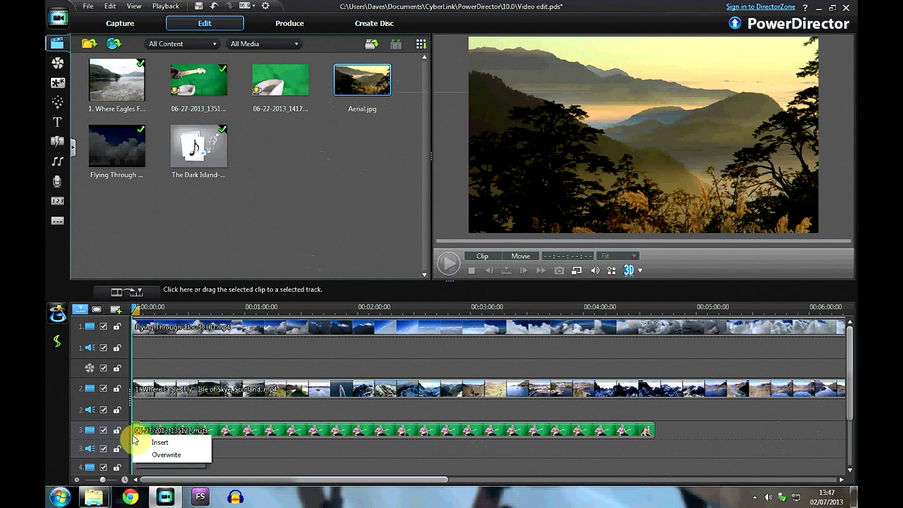
click(160, 444)
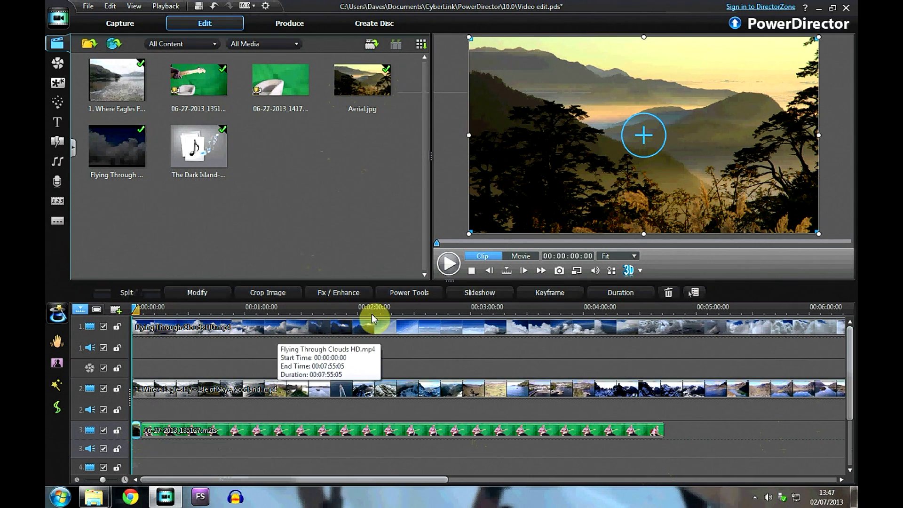
click(616, 293)
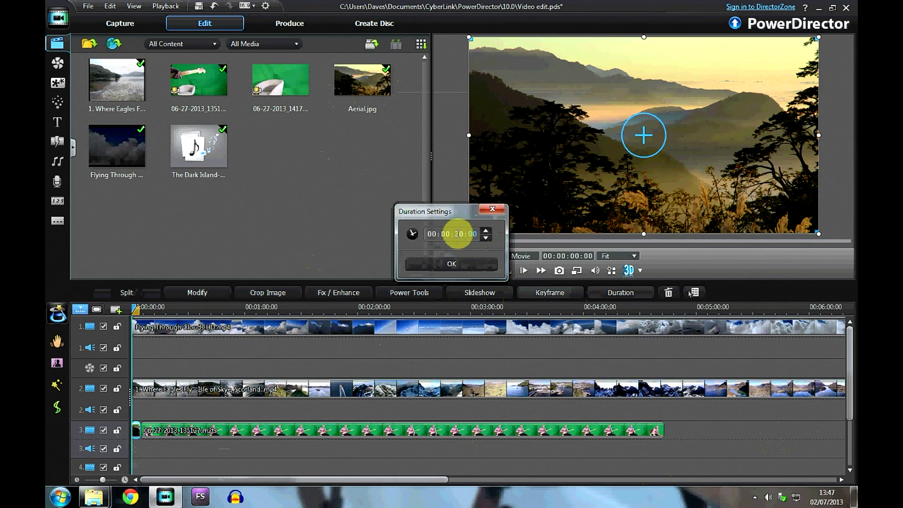
key(Return)
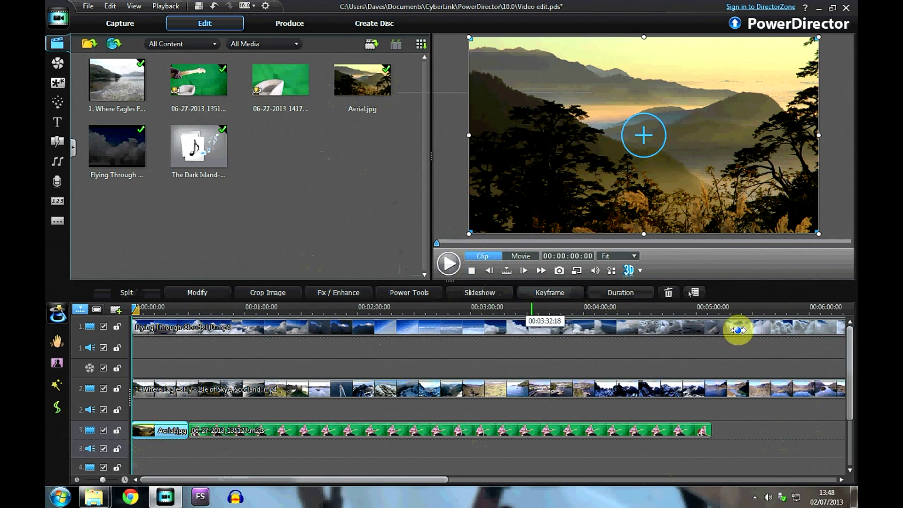
Step: Place Aerial.jpg at the start of track 4, matching the track 3 image's duration
drag(851, 409, 851, 442)
click(365, 88)
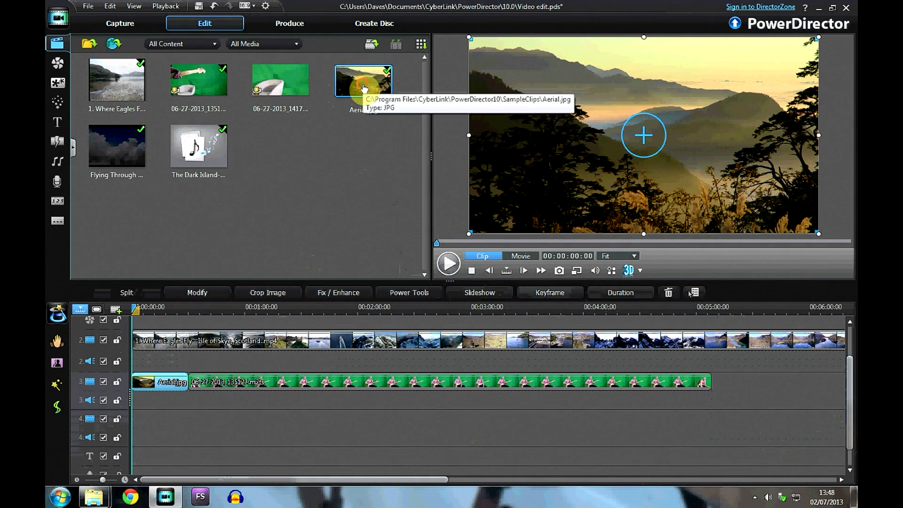
drag(365, 89, 139, 424)
click(621, 293)
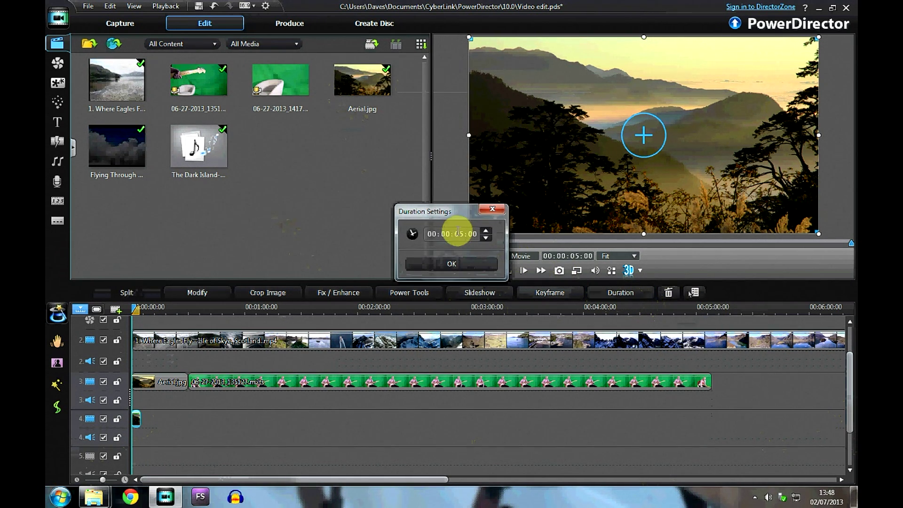
key(Return)
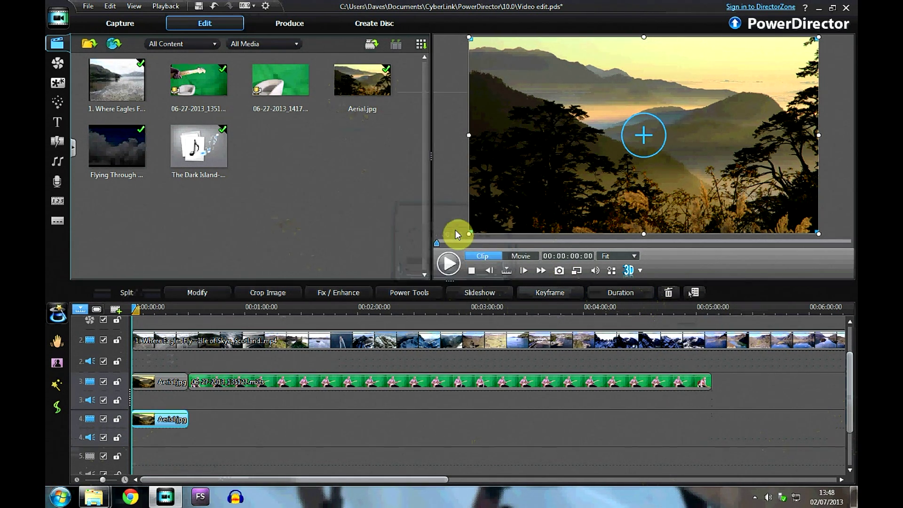
Step: Move The Dark Island soundtrack to start at 00:00:30:00 and lock the music track
drag(850, 420, 850, 454)
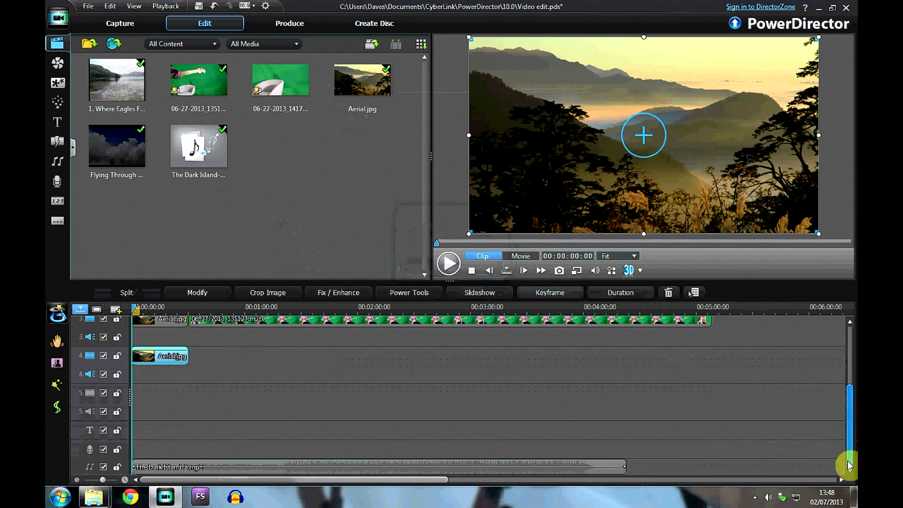
drag(234, 461, 292, 478)
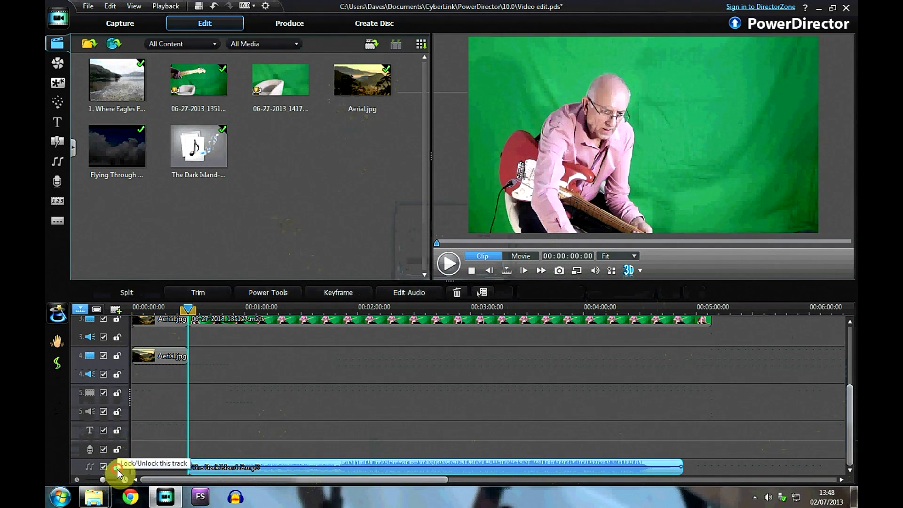
click(117, 468)
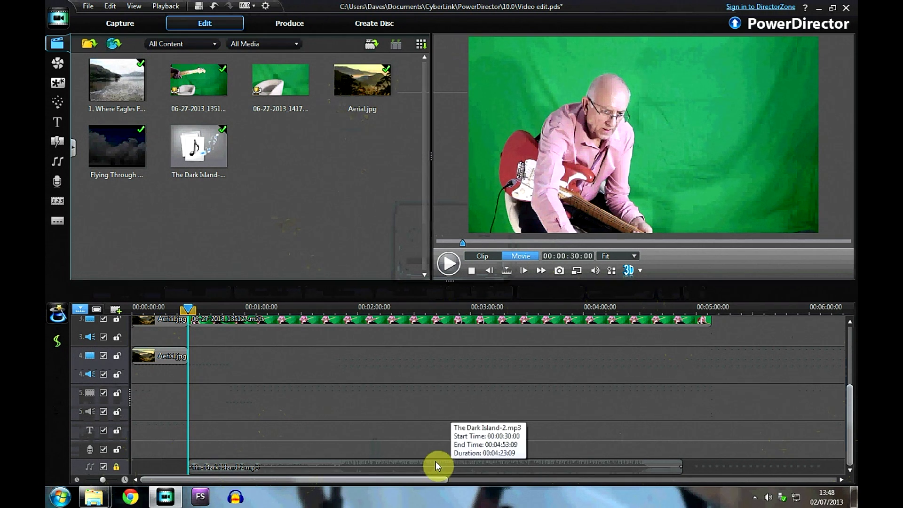
drag(851, 425, 851, 396)
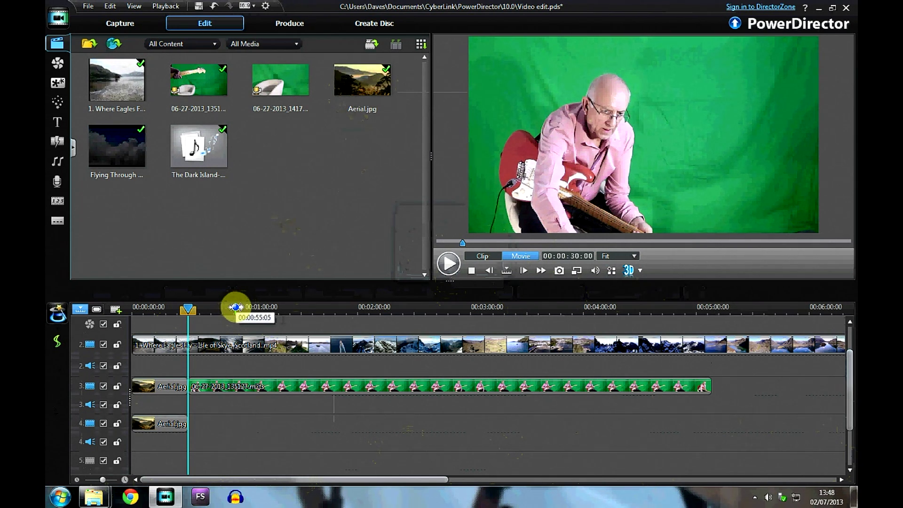
drag(235, 307, 236, 307)
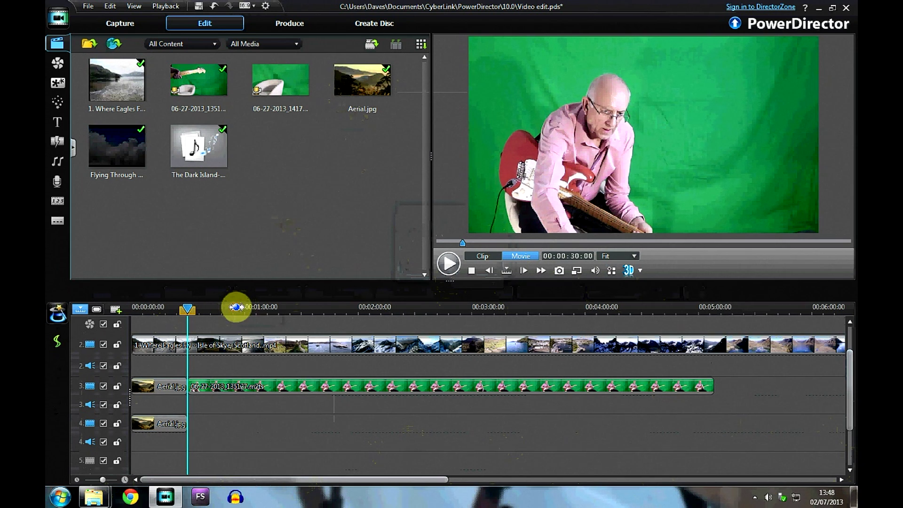
click(229, 308)
click(448, 264)
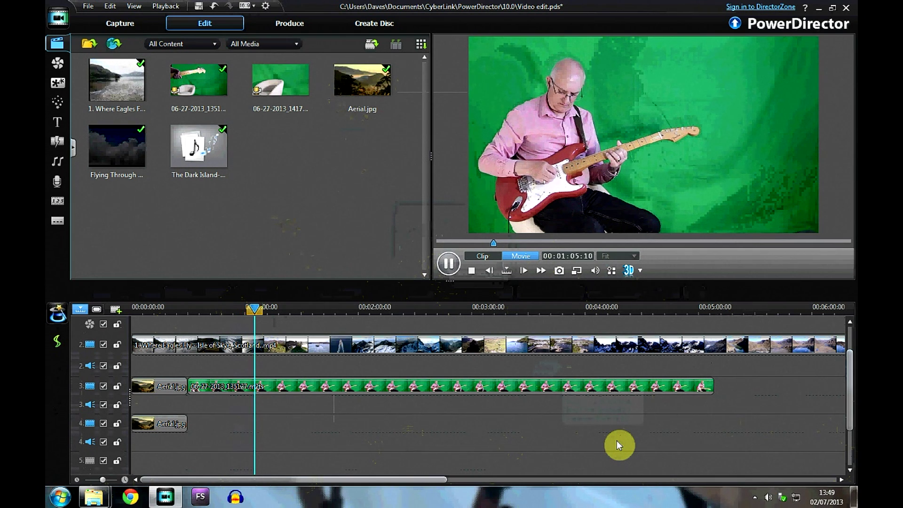
click(449, 267)
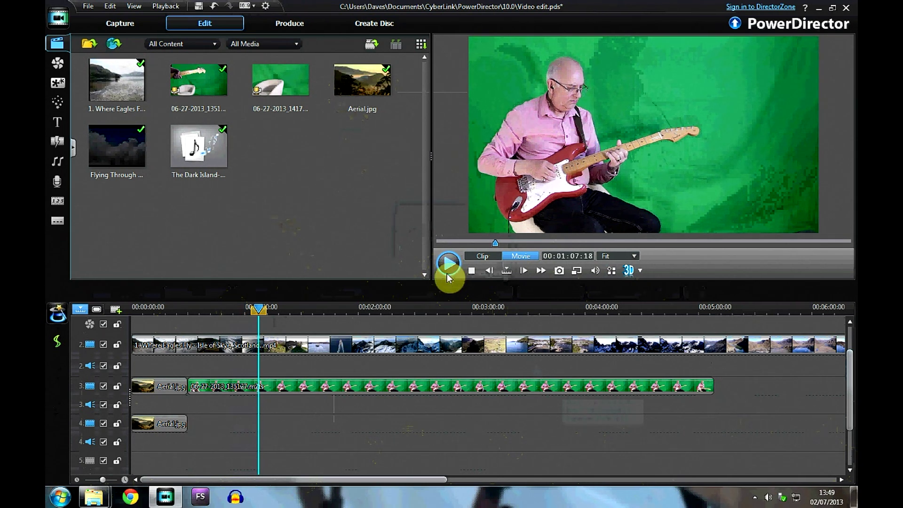
drag(849, 408, 848, 382)
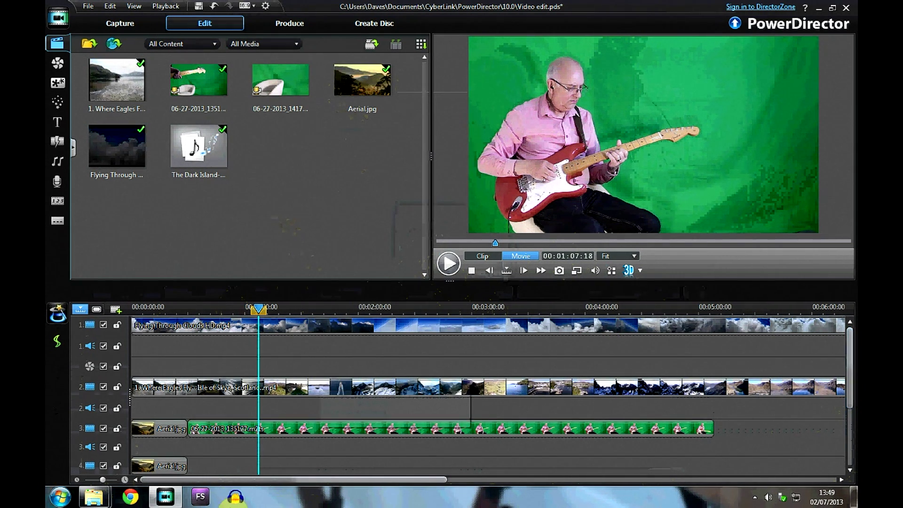
Step: Change the track 3 Aerial.jpg duration and preview from around 52 seconds
click(177, 430)
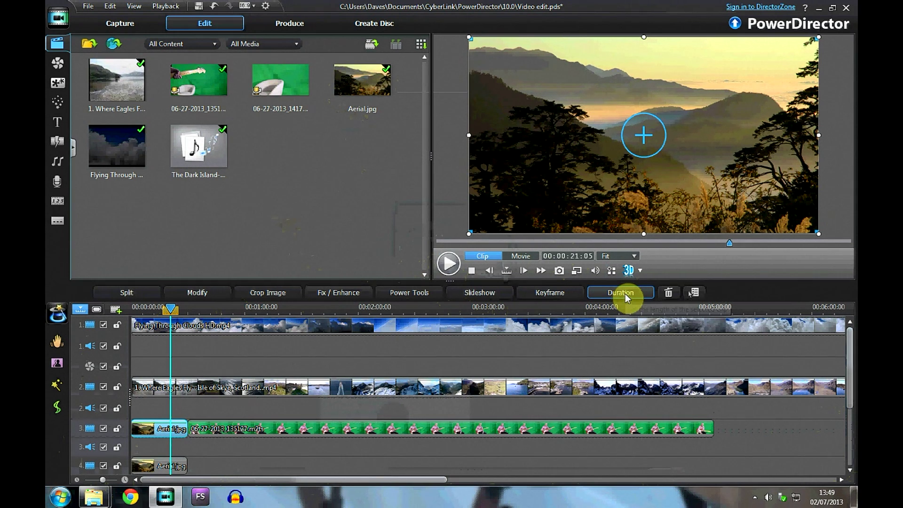
click(626, 294)
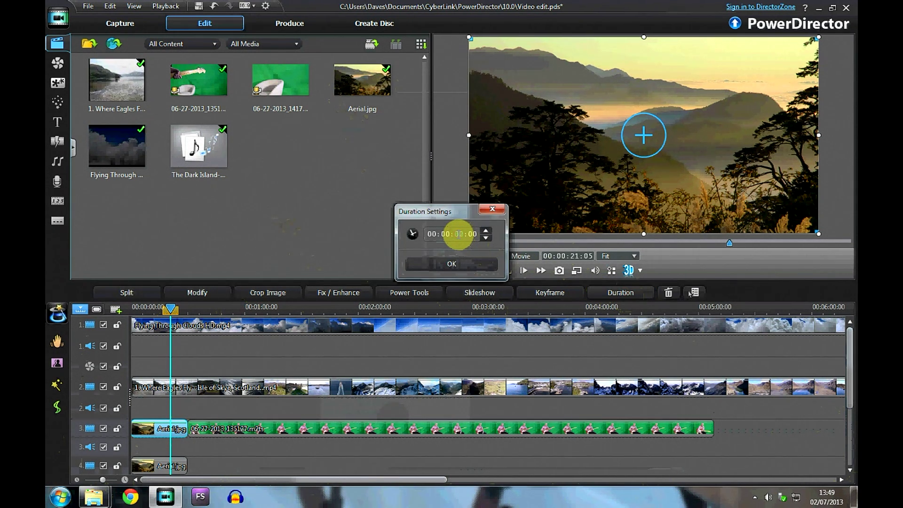
key(Return)
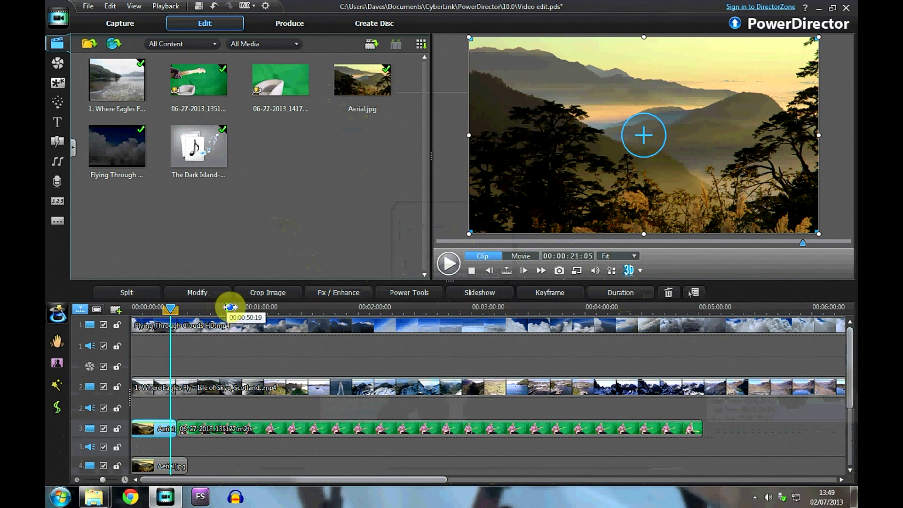
click(231, 307)
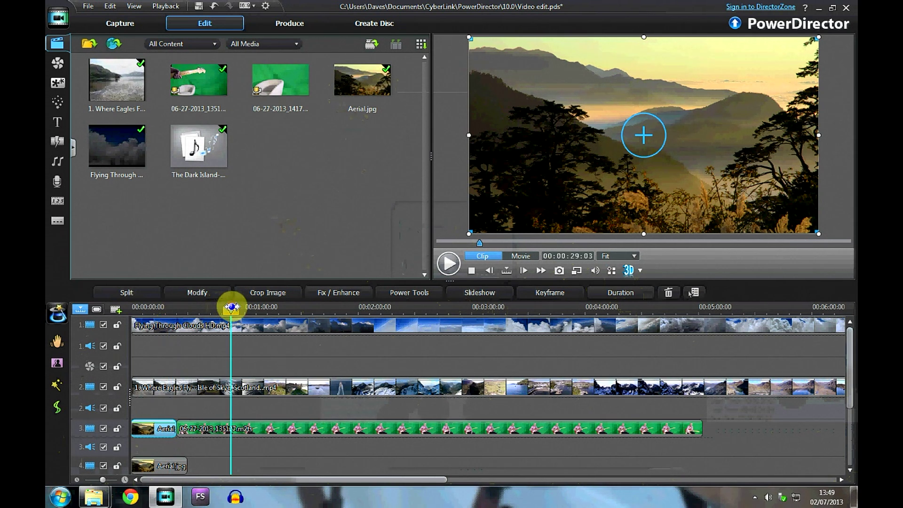
click(448, 266)
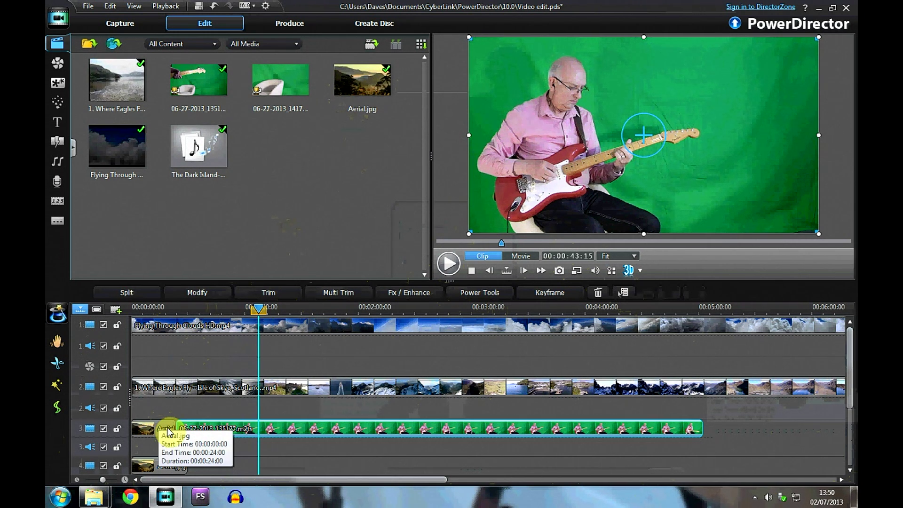
Step: Shorten the track 3 Aerial still to just under 24 seconds by entering 2312
click(167, 430)
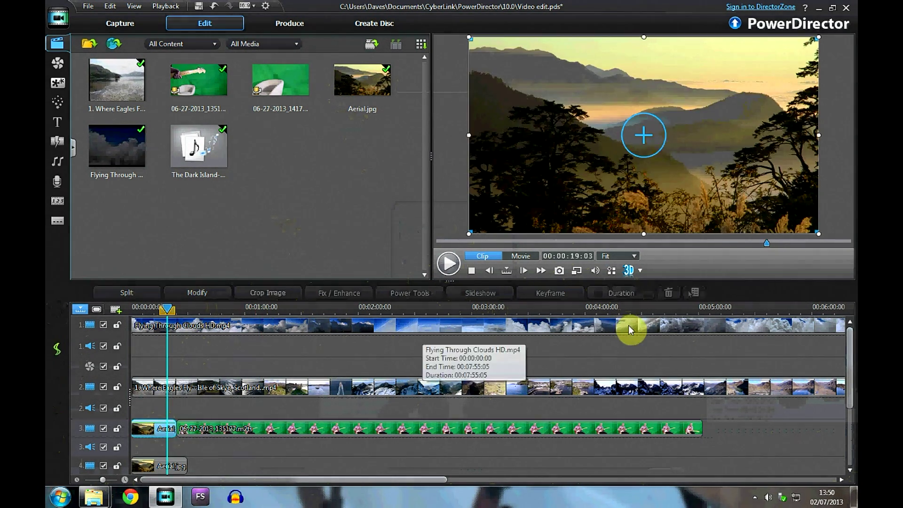
click(633, 292)
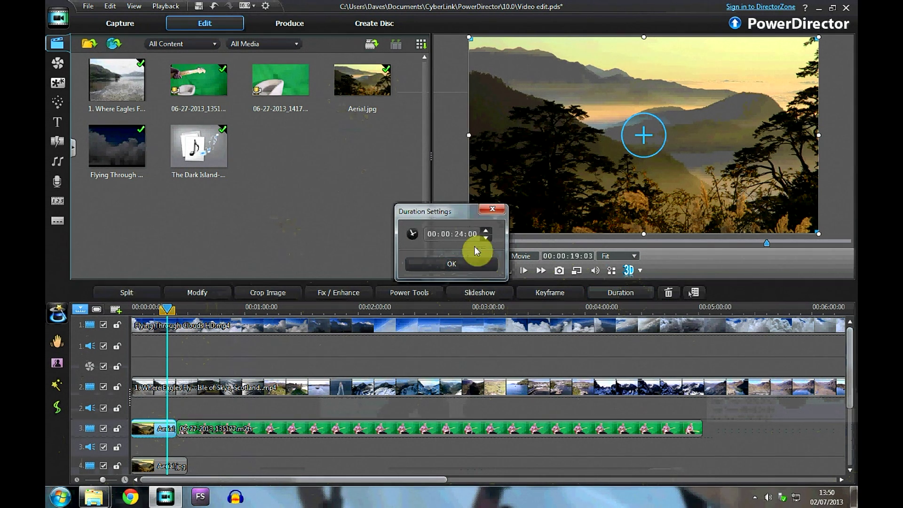
click(465, 234)
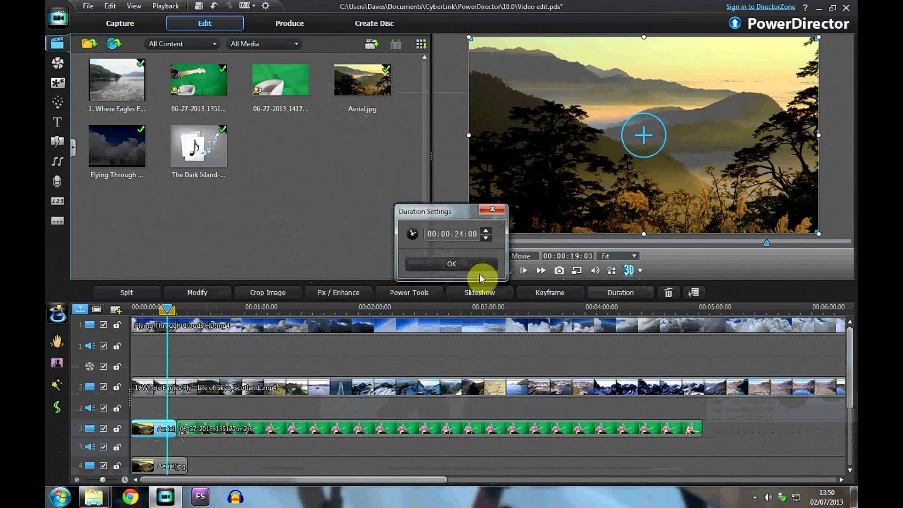
text(2312)
key(Return)
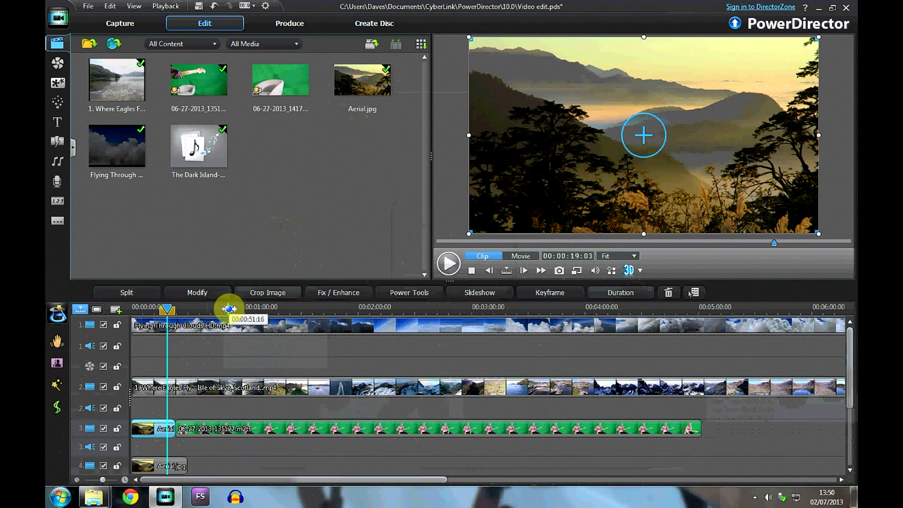
Step: Preview the green-screen guitarist clip after the still, stopping at 00:00:43:11
click(228, 309)
click(448, 263)
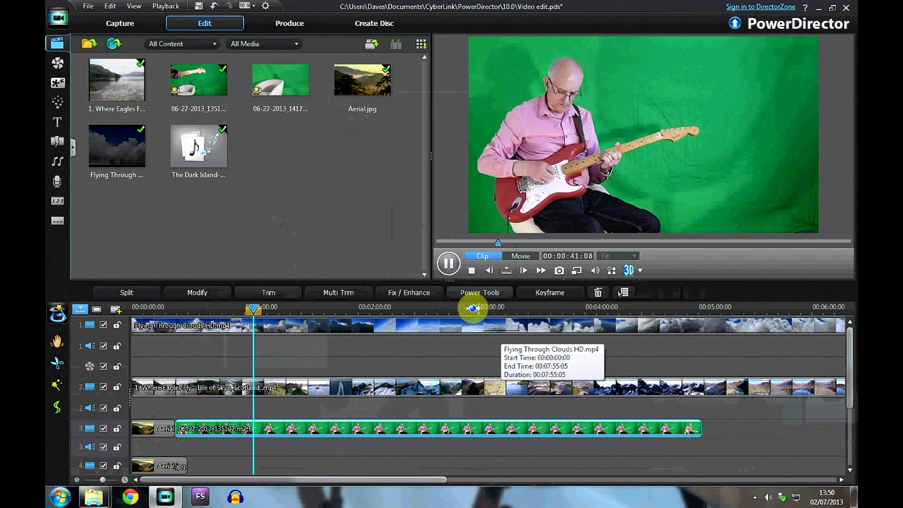
click(447, 263)
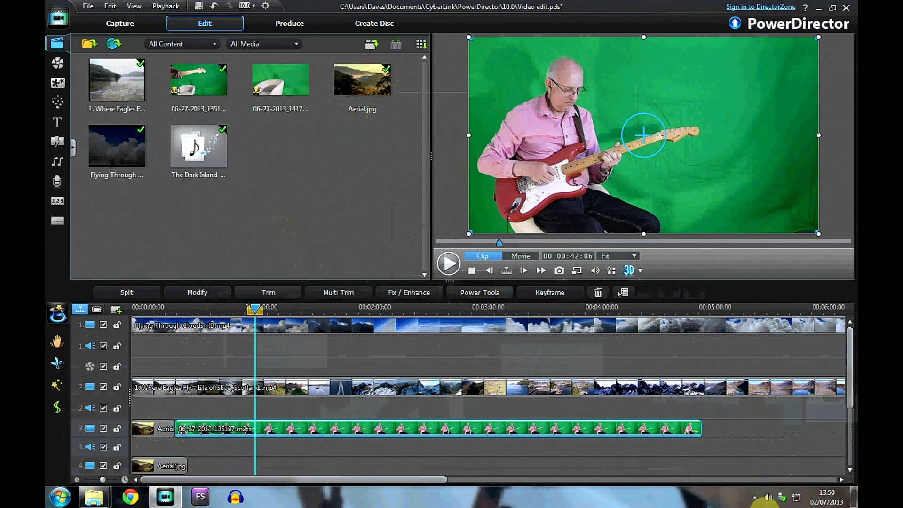
click(754, 497)
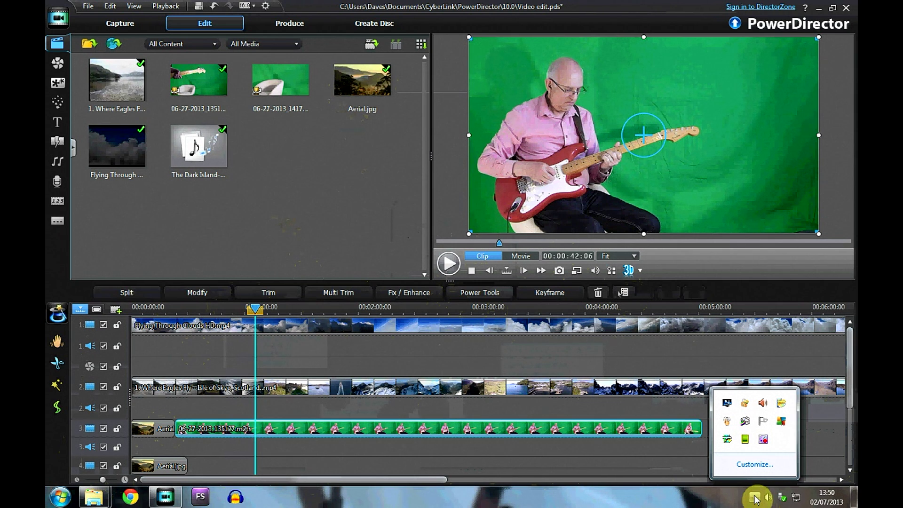
right_click(763, 441)
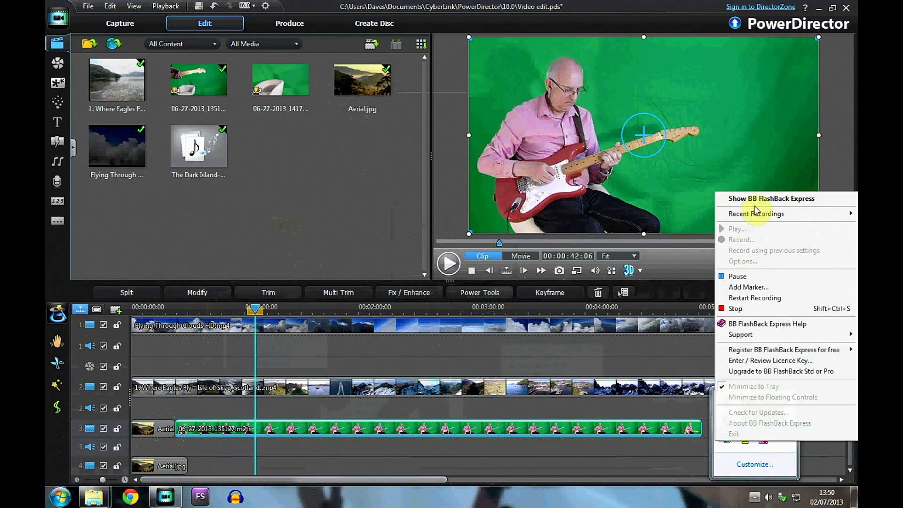
click(744, 275)
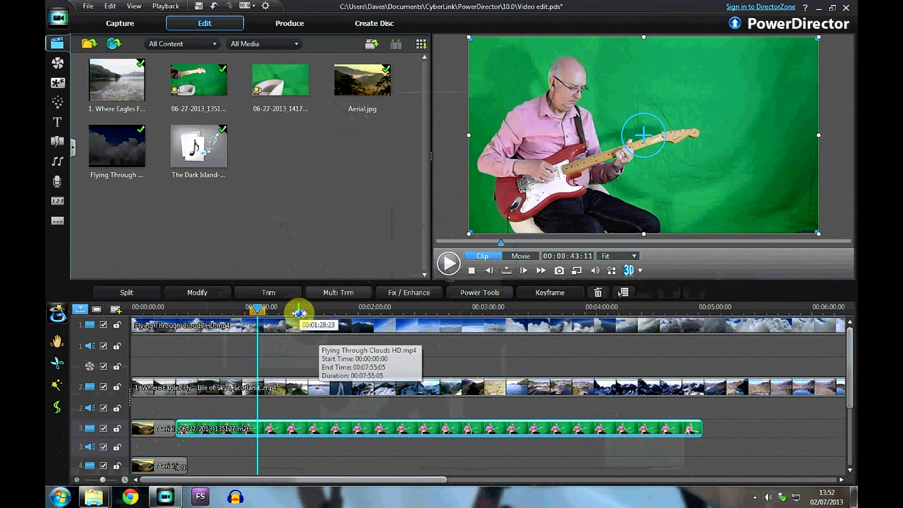
click(296, 311)
click(449, 267)
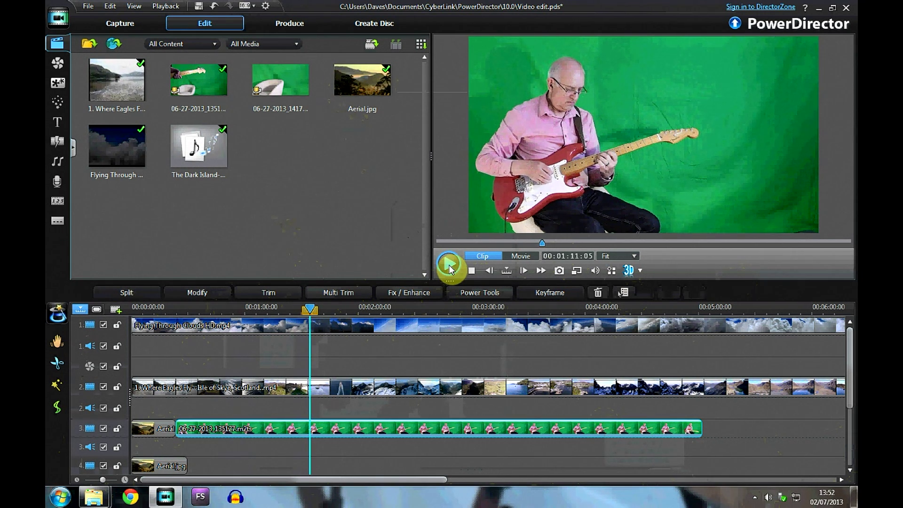
click(449, 264)
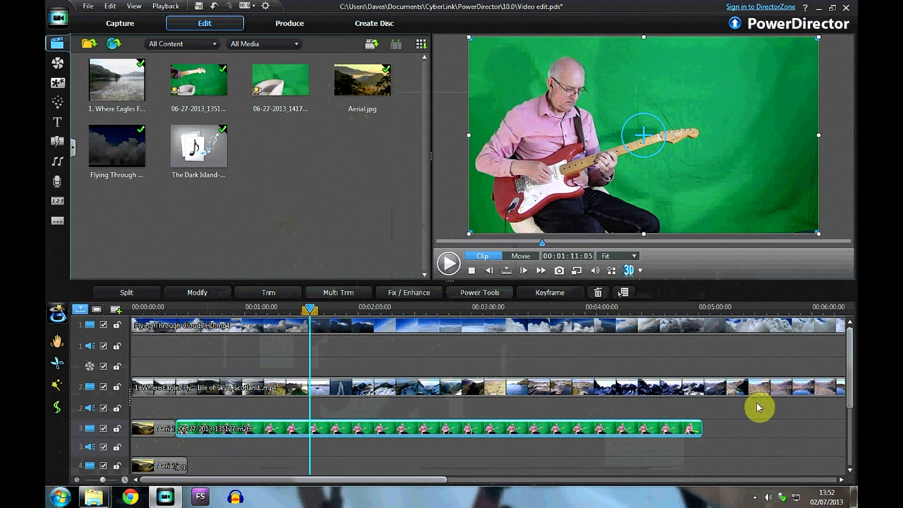
drag(851, 402, 847, 380)
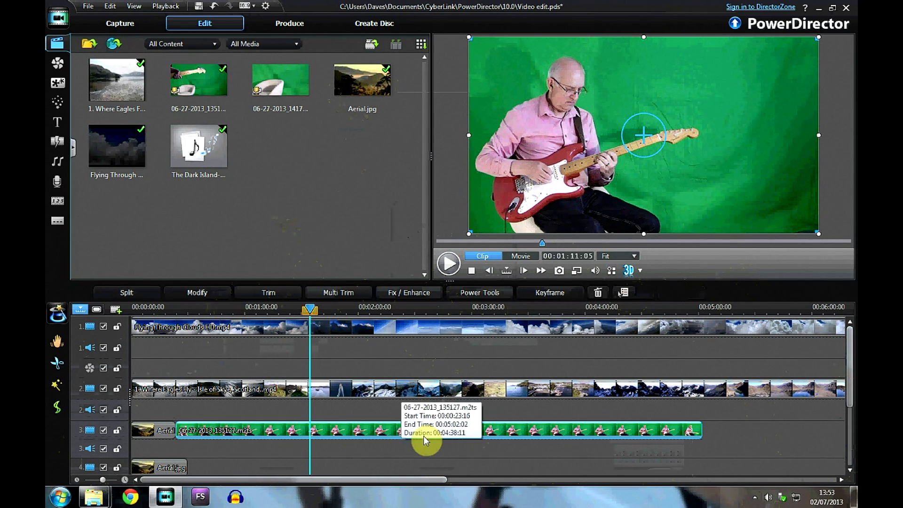
Step: Enable Video Enhancement at degree 50 in Fix / Enhance for the green-screen guitarist clip
click(428, 296)
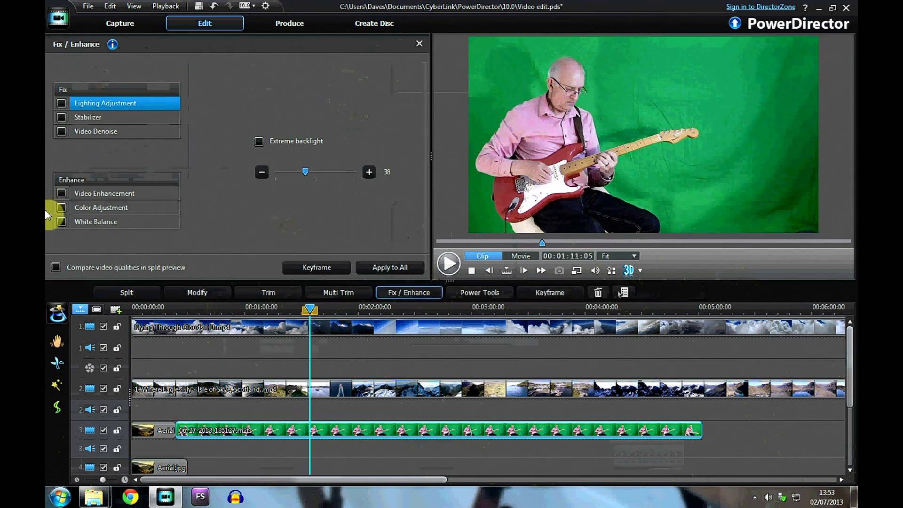
click(61, 193)
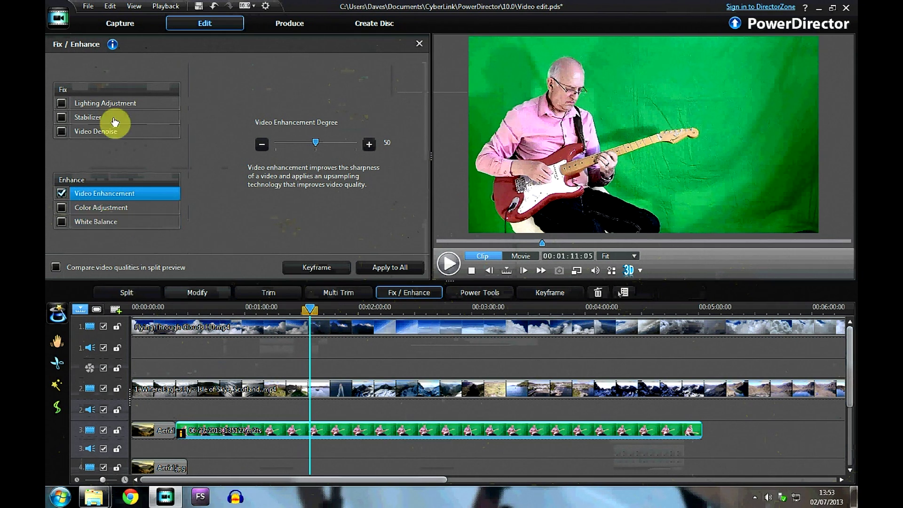
Step: Apply chroma key to the guitarist clip in PiP Designer, sampling the green backdrop as key colour
click(209, 293)
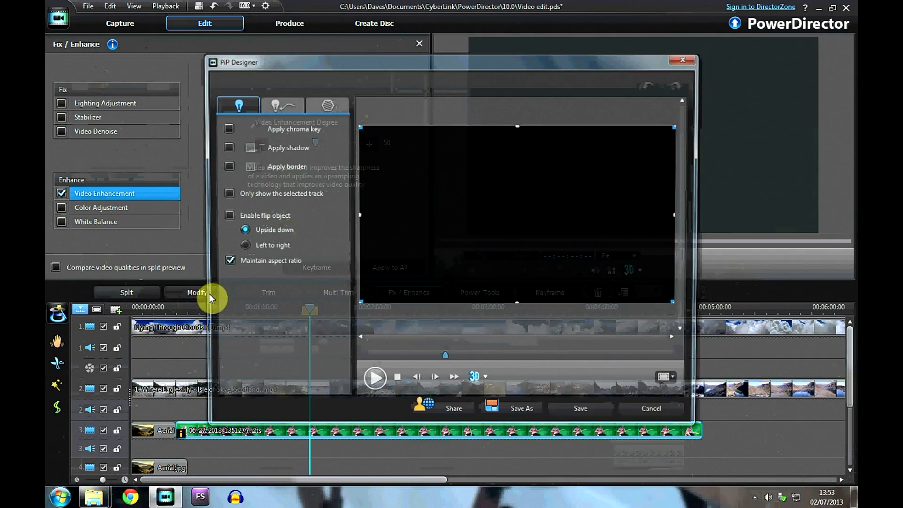
click(225, 127)
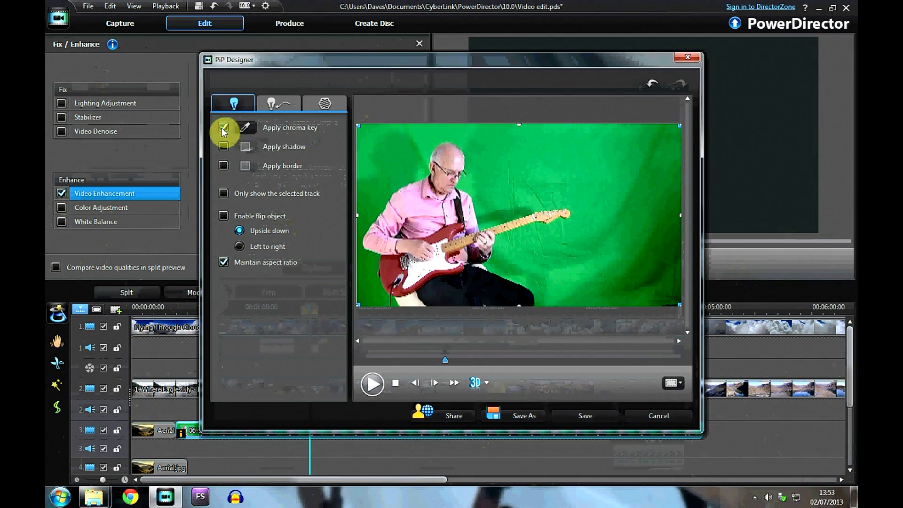
click(250, 127)
drag(354, 123, 195, 154)
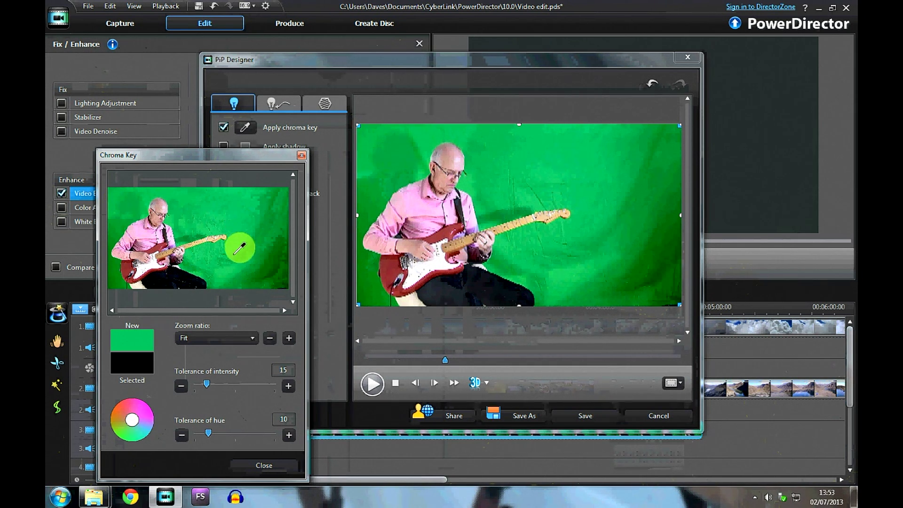
click(234, 284)
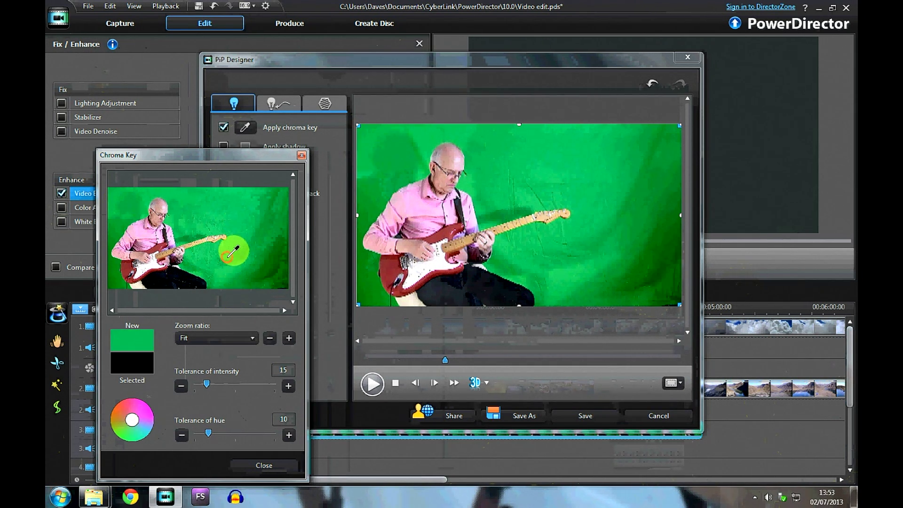
click(229, 256)
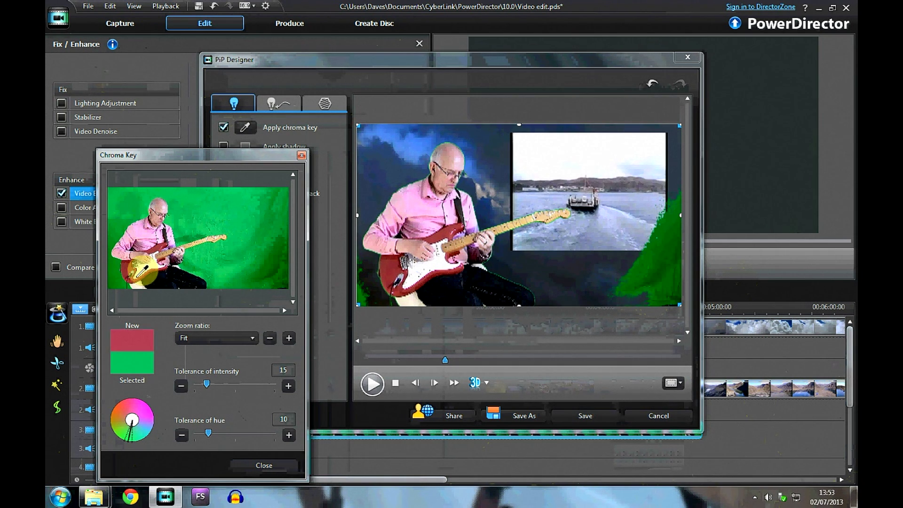
Step: Refine the green samples and set intensity tolerance 34 and hue tolerance 52
click(120, 276)
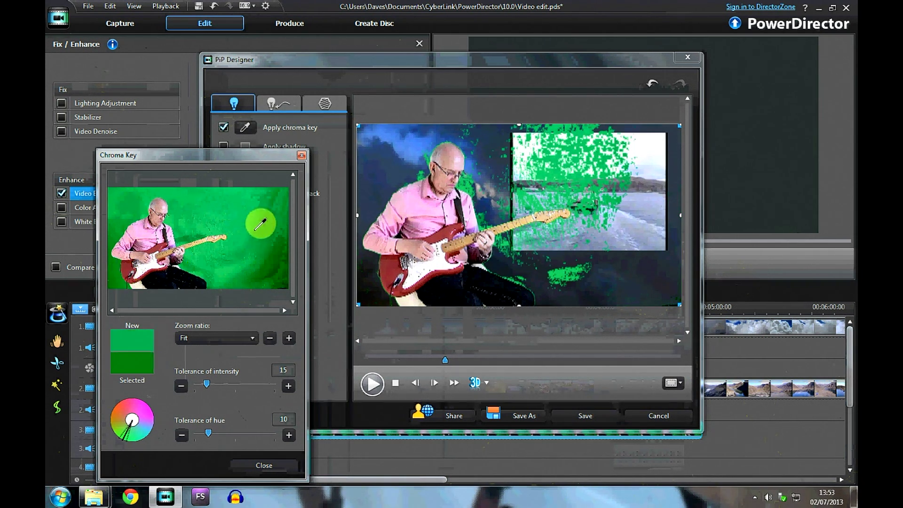
click(242, 217)
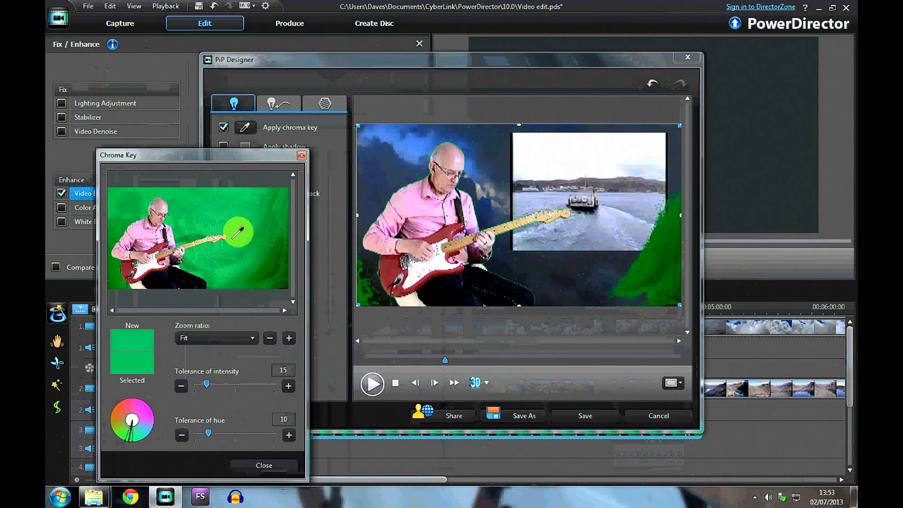
click(233, 254)
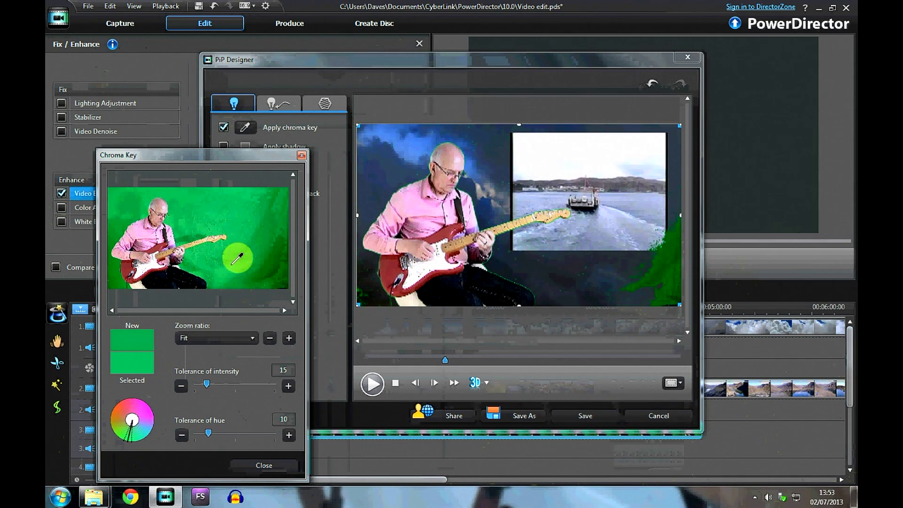
click(261, 258)
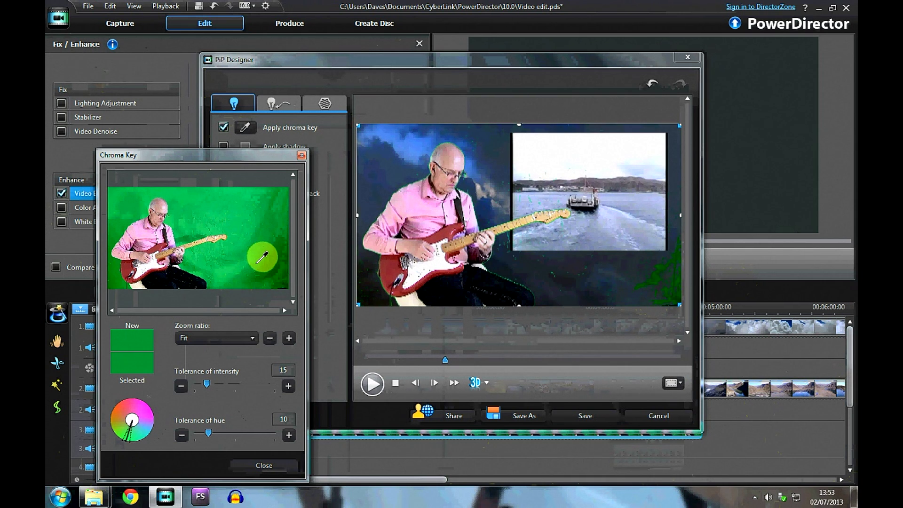
mouse_move(210, 388)
mouse_down()
mouse_move(259, 387)
mouse_move(162, 382)
mouse_move(222, 399)
mouse_up()
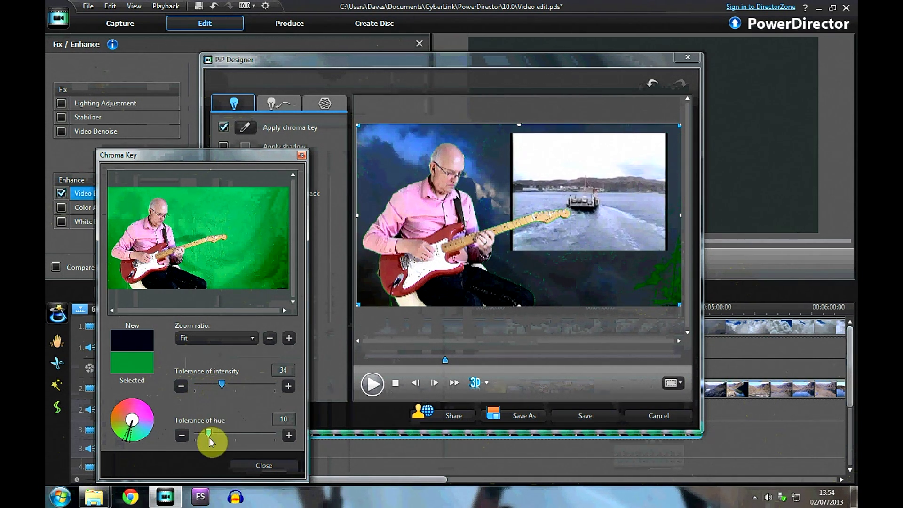
drag(209, 437, 263, 441)
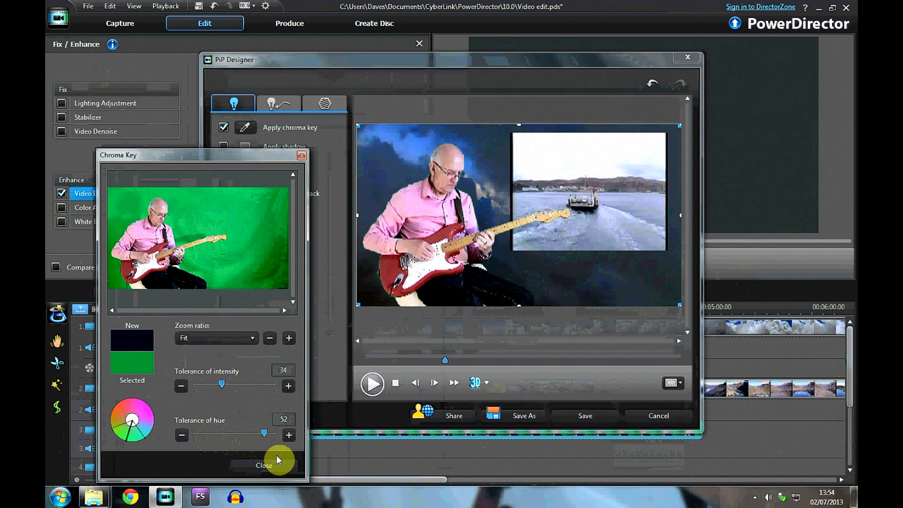
Step: Save the chroma key changes and play the guitarist composite over the sky and boat footage
click(279, 469)
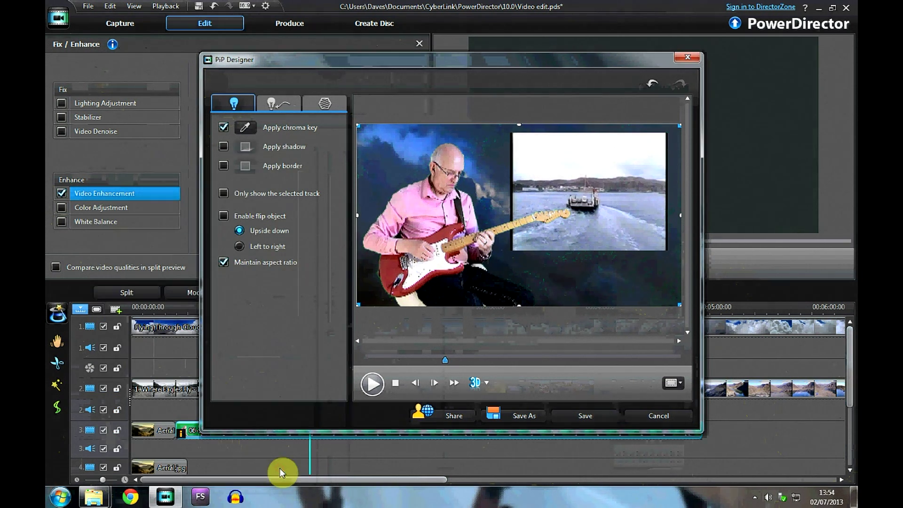
click(584, 415)
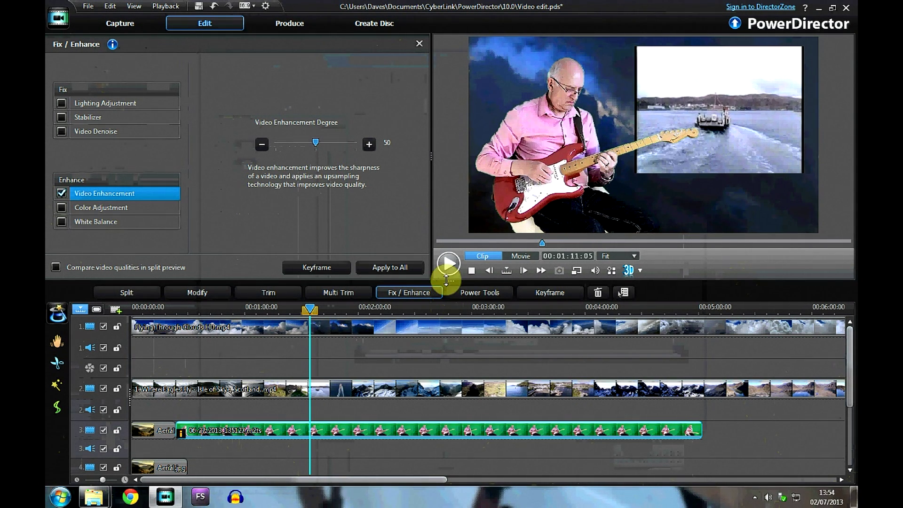
click(447, 266)
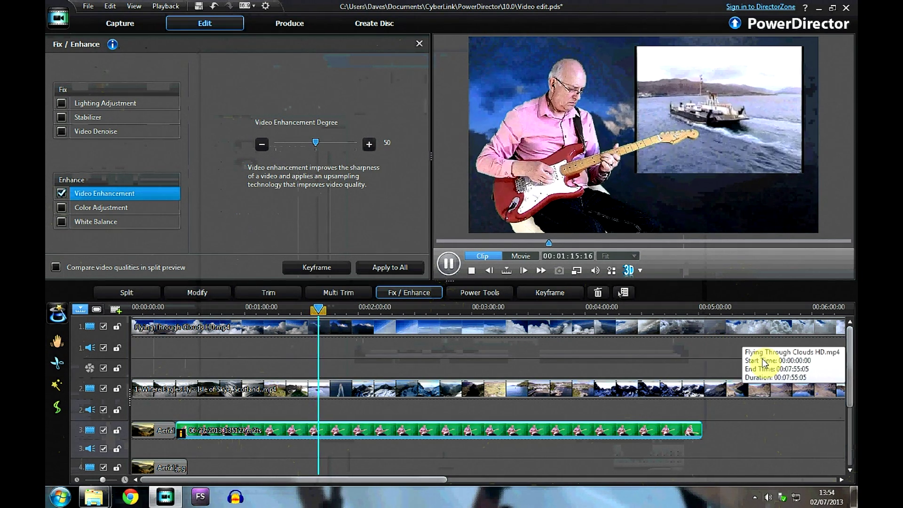
click(449, 265)
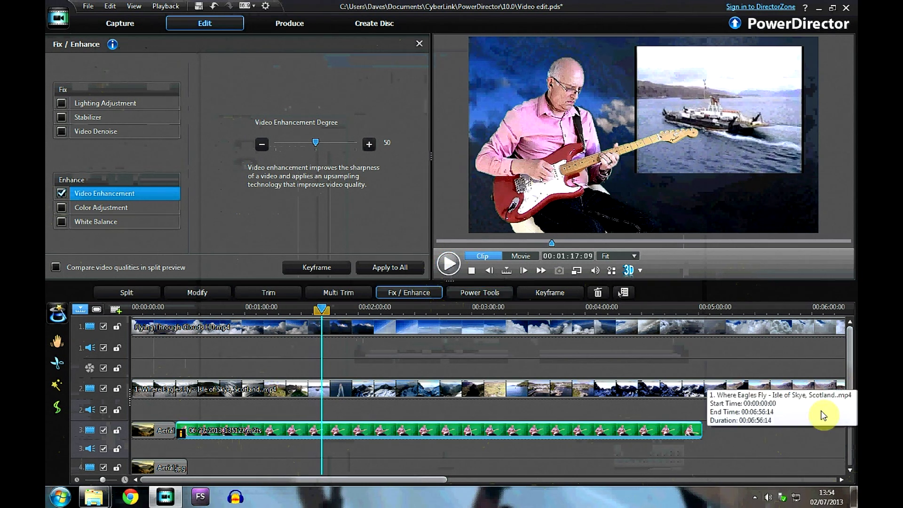
Step: Place the close-up clip 06-27-2013_141743.m2ts on track 4 after Aerial.jpg
click(420, 43)
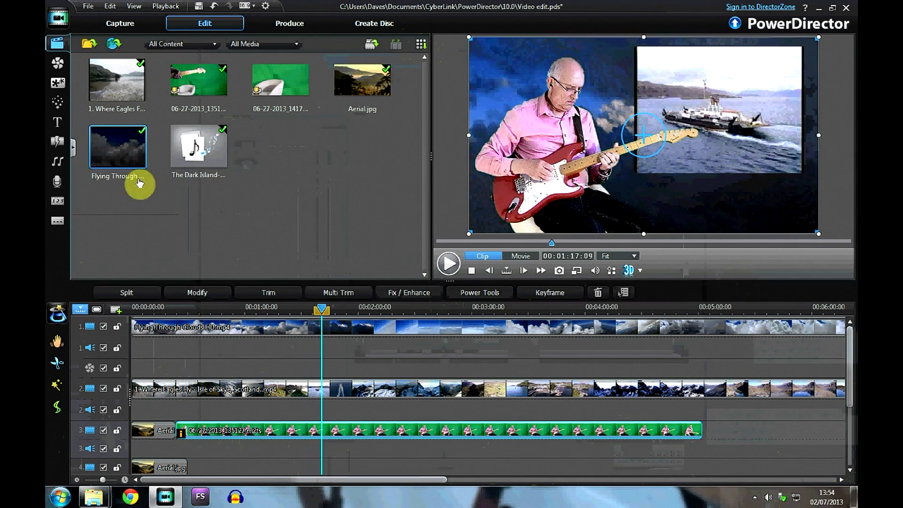
click(281, 87)
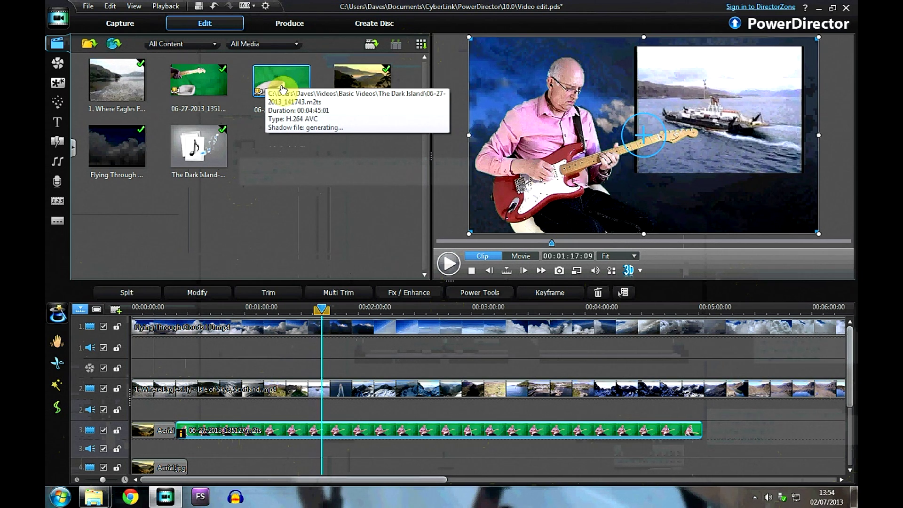
click(282, 89)
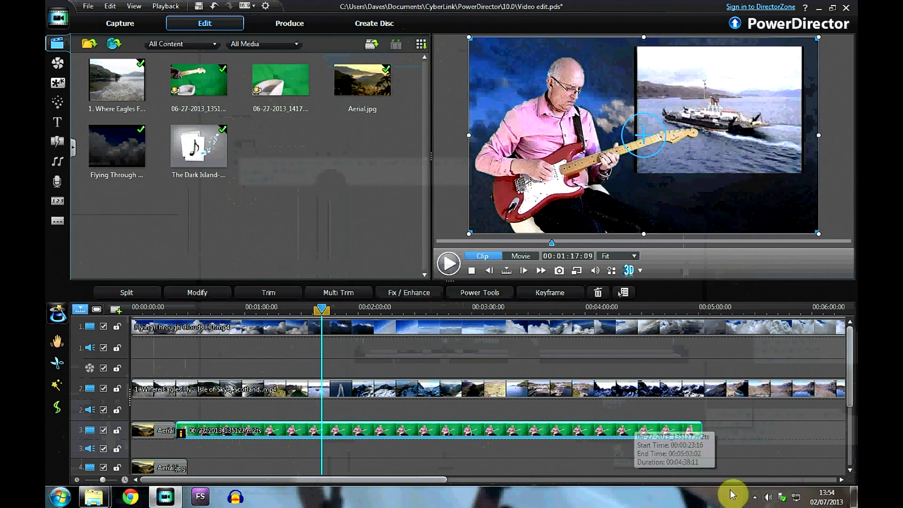
click(755, 497)
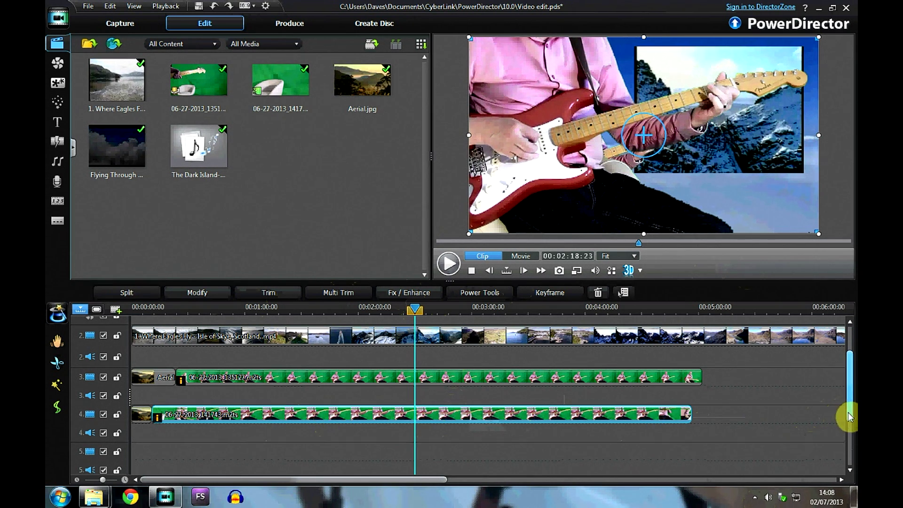
Step: Split the guitarist clips on tracks 3 and 4 at the playhead, separating off the Aerial stills
drag(848, 417, 848, 474)
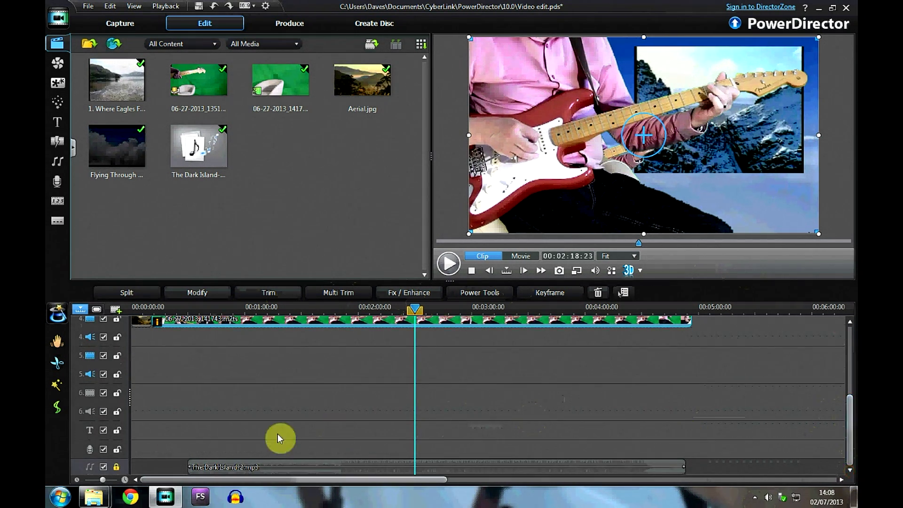
key(Home)
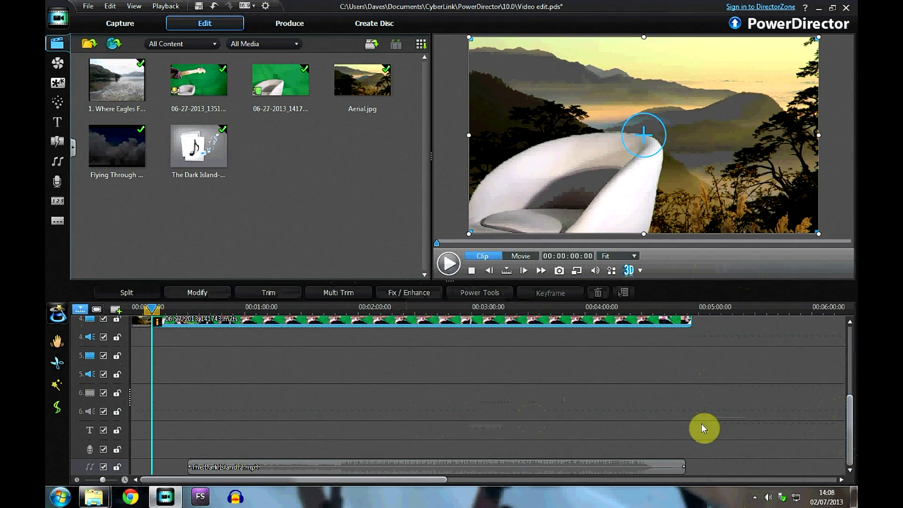
click(437, 467)
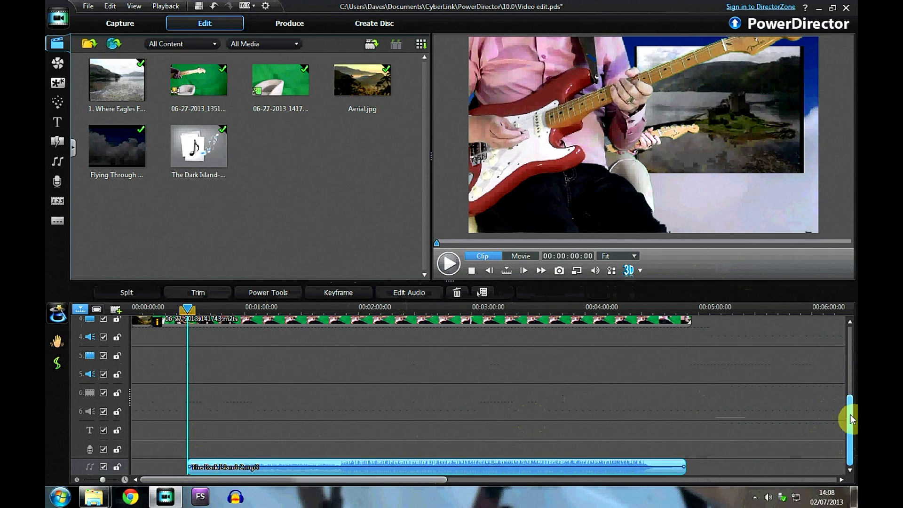
drag(849, 419, 721, 375)
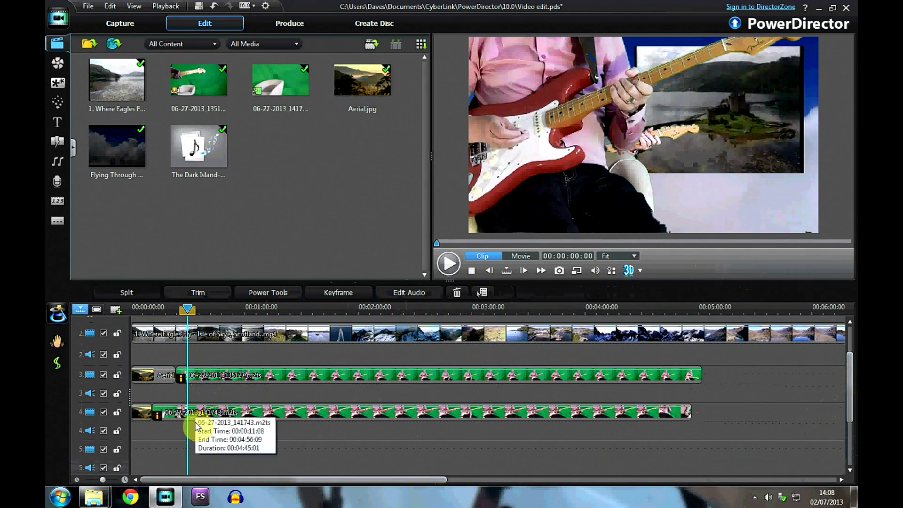
click(201, 376)
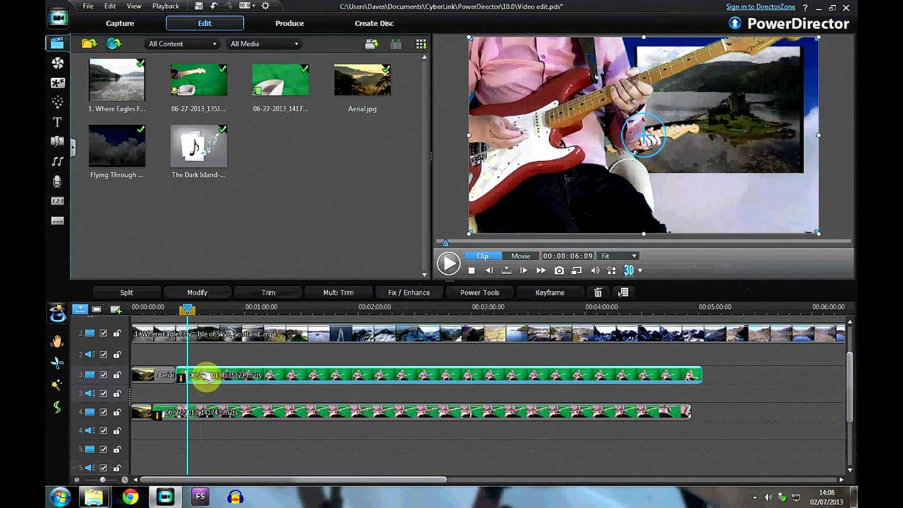
click(143, 291)
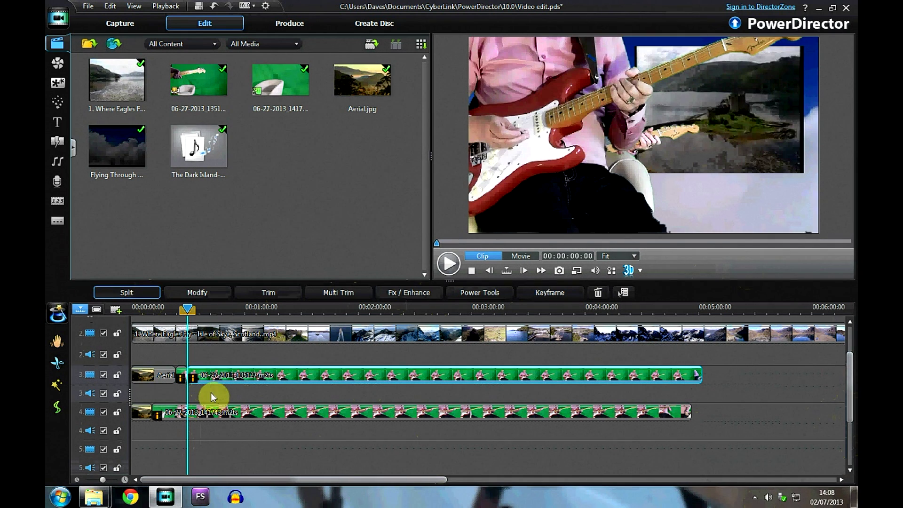
click(221, 413)
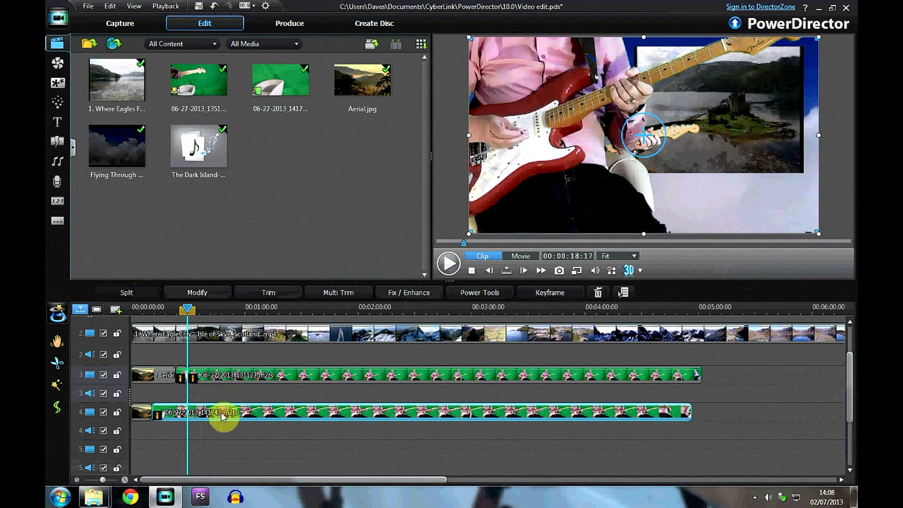
click(140, 293)
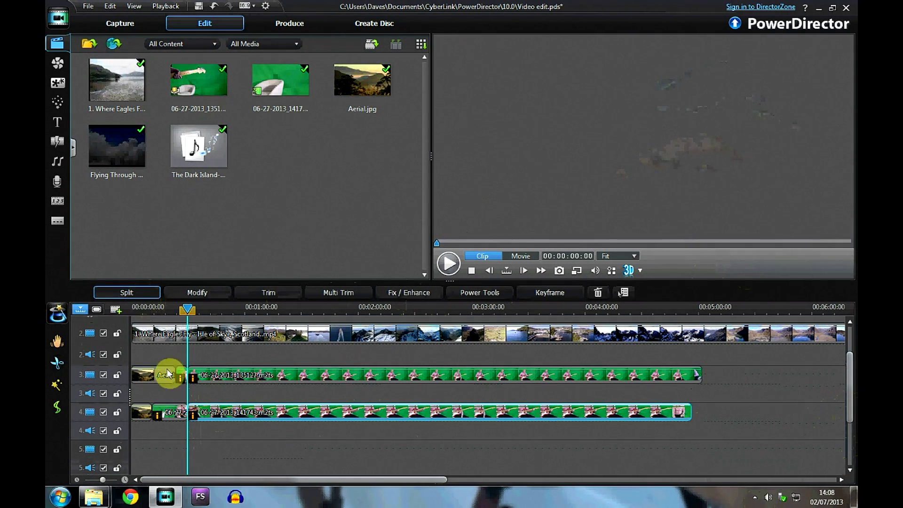
Step: Delete the Aerial.jpg stills from tracks 3 and 4 and preview the whole movie
click(158, 376)
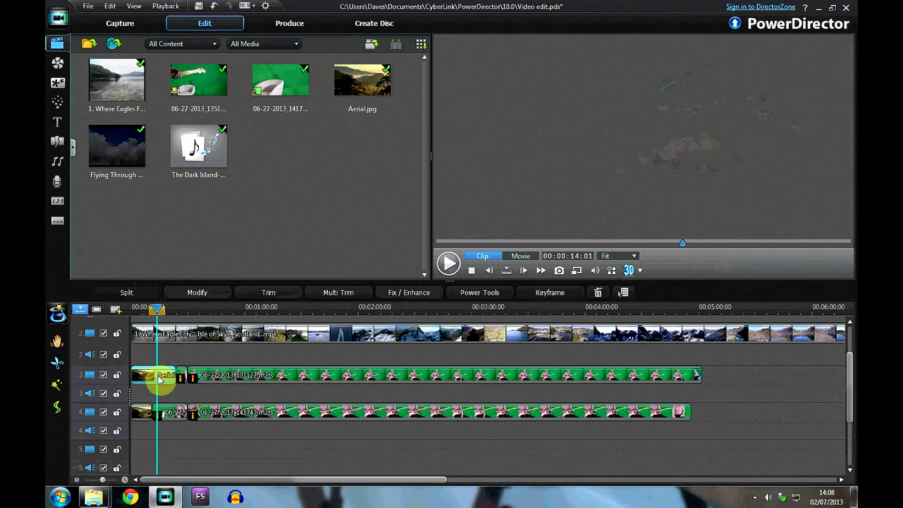
key(Delete)
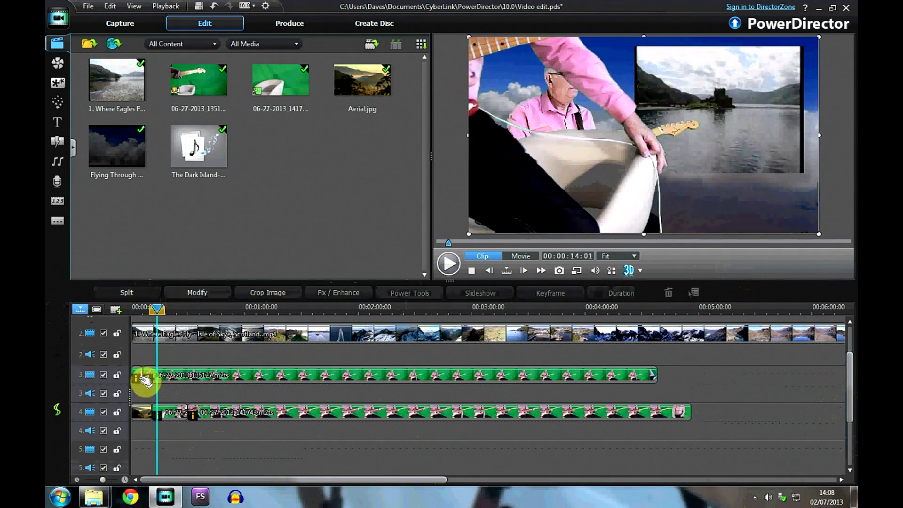
click(143, 414)
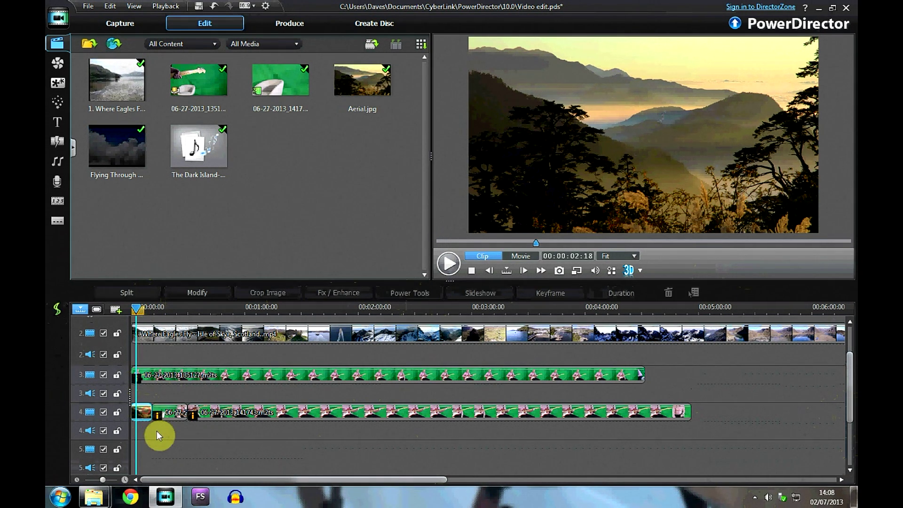
key(Delete)
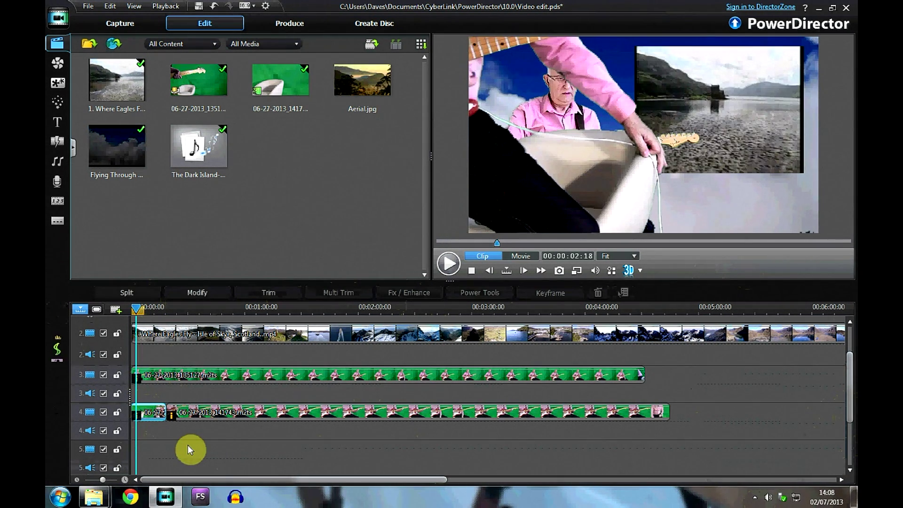
click(193, 448)
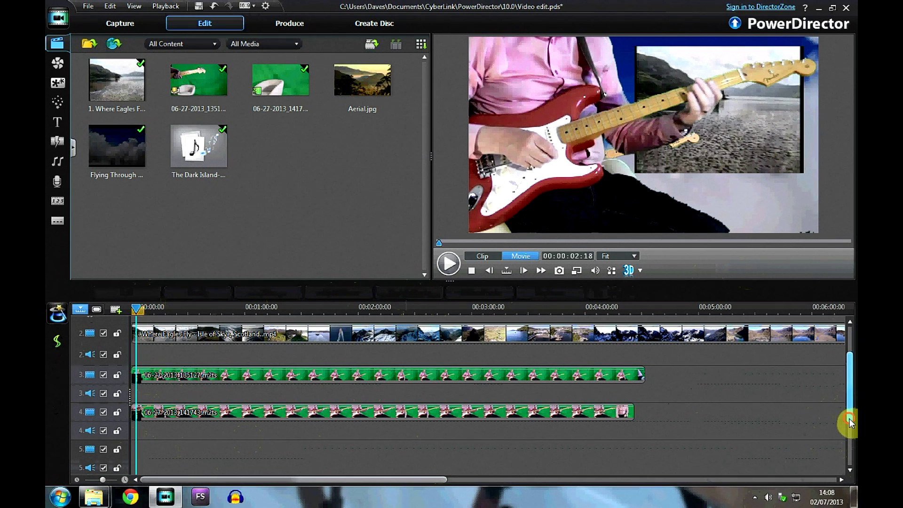
Step: Move The Dark Island music clip to 0:00, then play from about 1:39 to check sync
drag(848, 420, 848, 471)
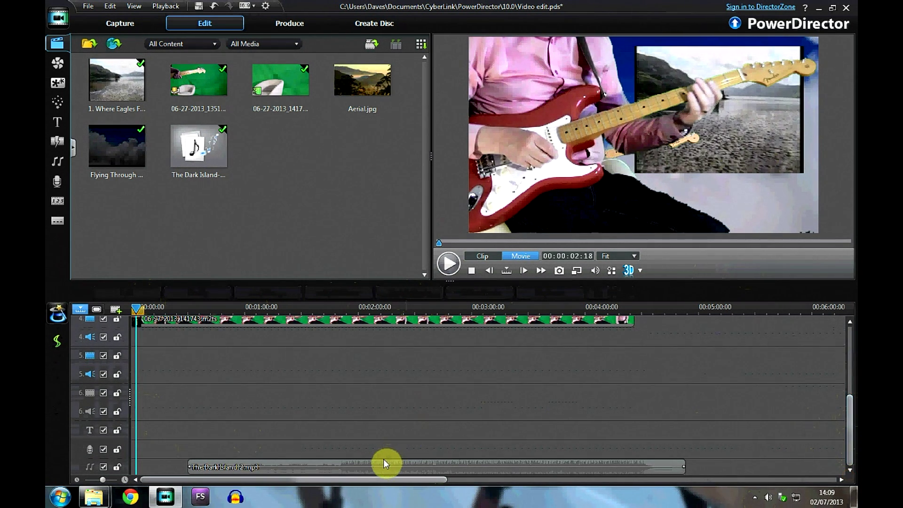
drag(385, 461, 323, 467)
drag(848, 433, 823, 373)
click(321, 310)
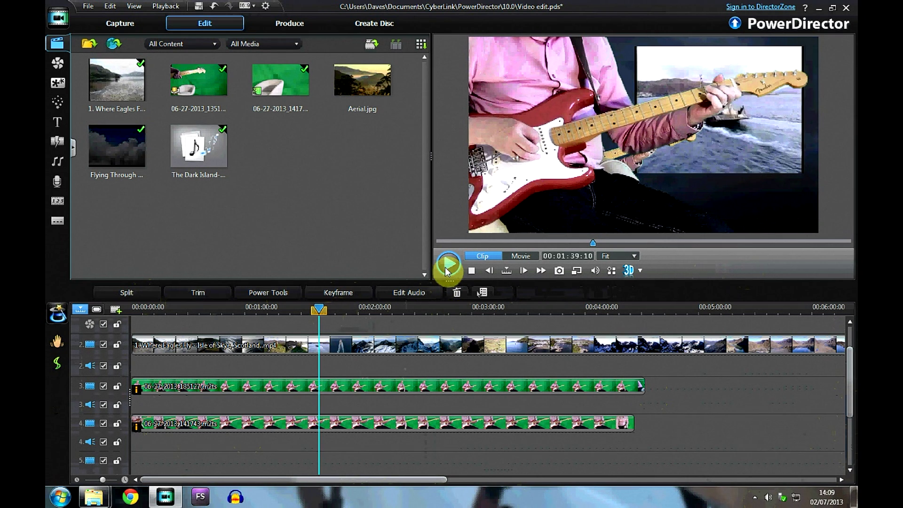
click(449, 265)
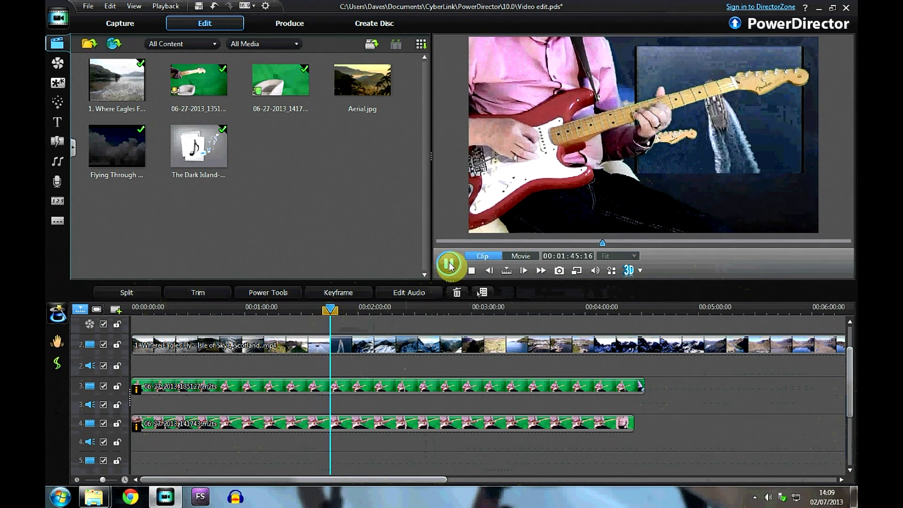
click(449, 264)
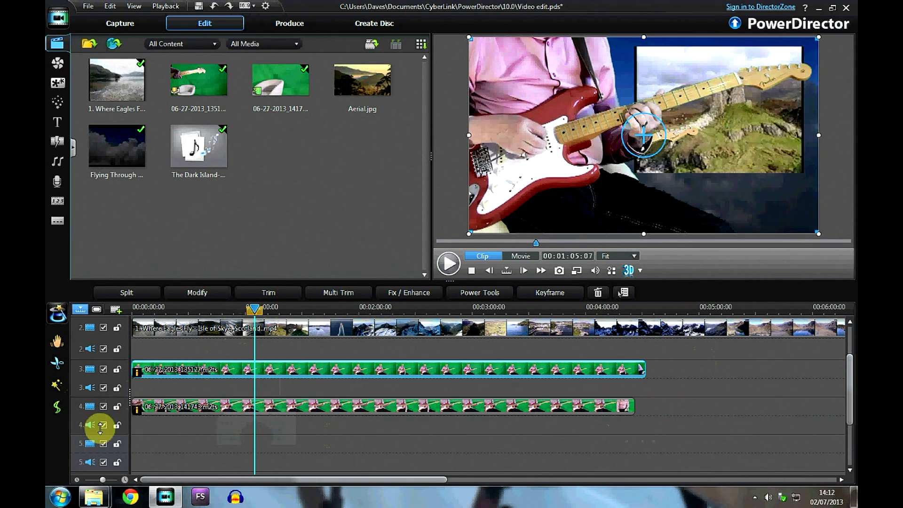
Step: Hide track 4, play to 1:05 and split the guitarist clips on tracks 3 and 4 there
click(104, 406)
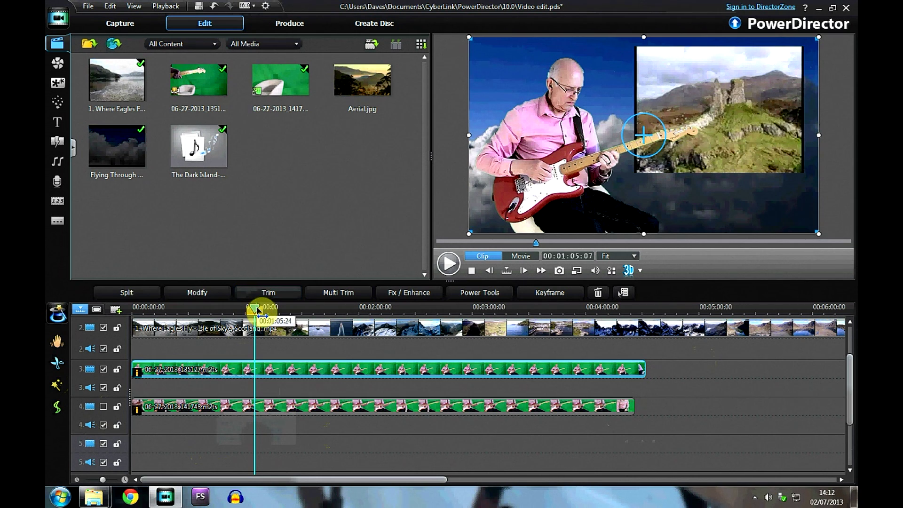
drag(254, 310, 241, 315)
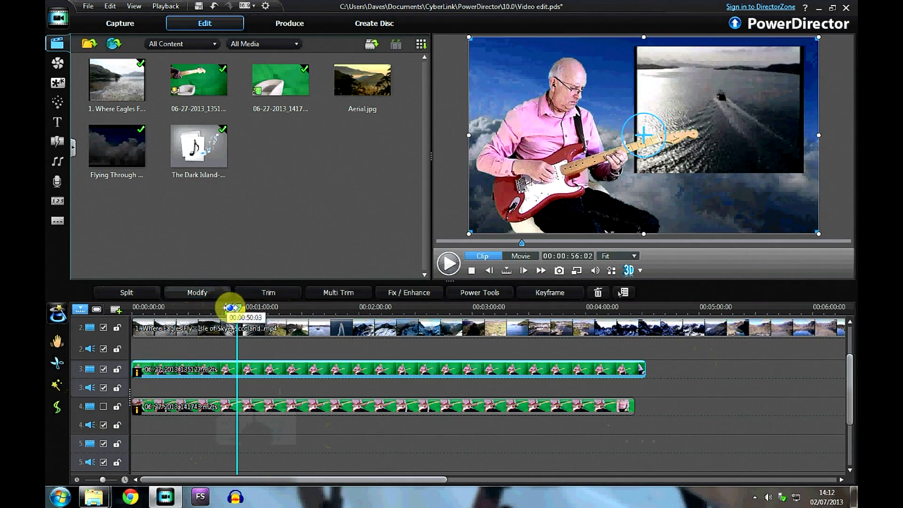
click(449, 263)
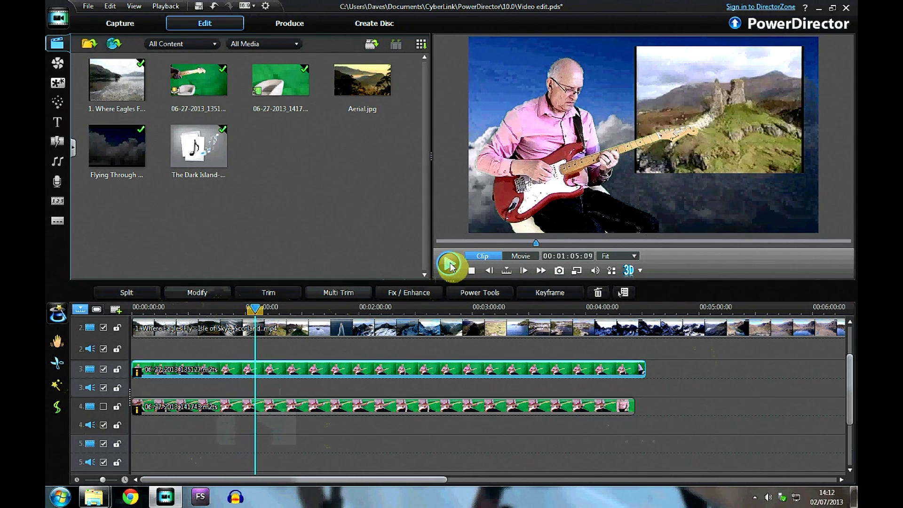
click(448, 264)
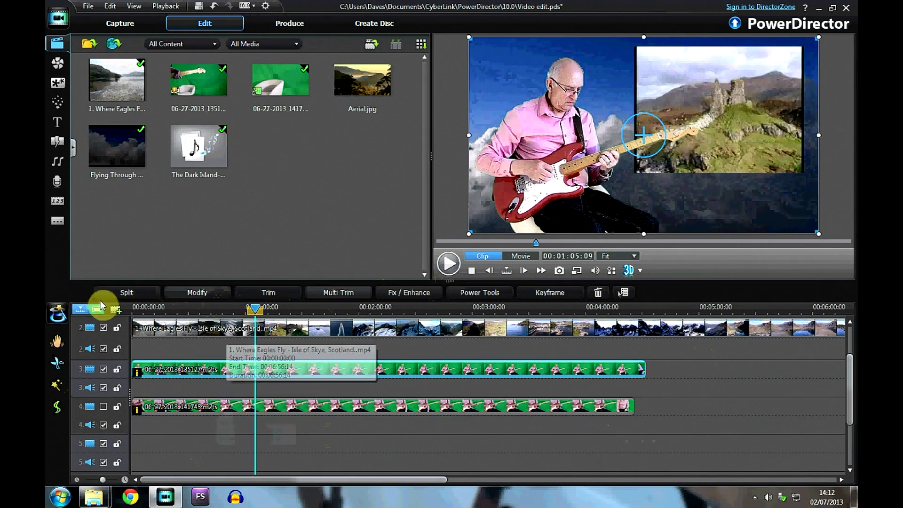
click(123, 290)
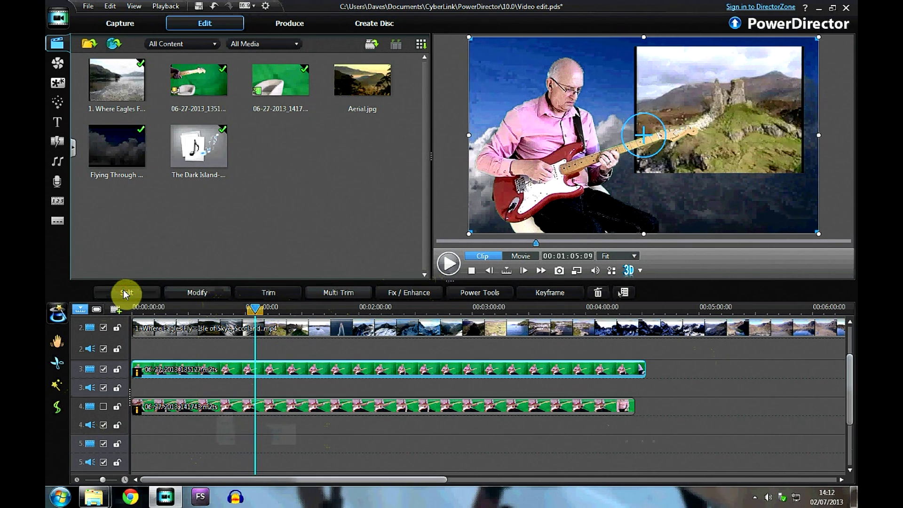
click(265, 409)
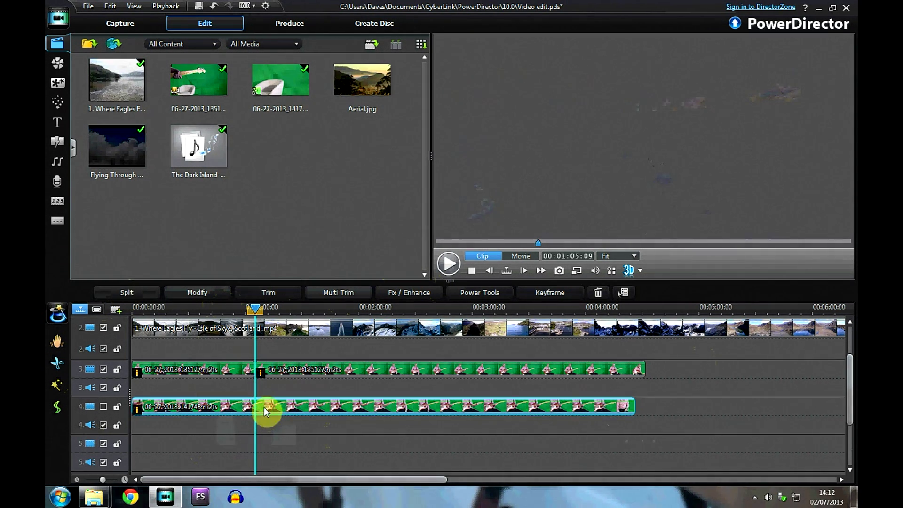
click(126, 293)
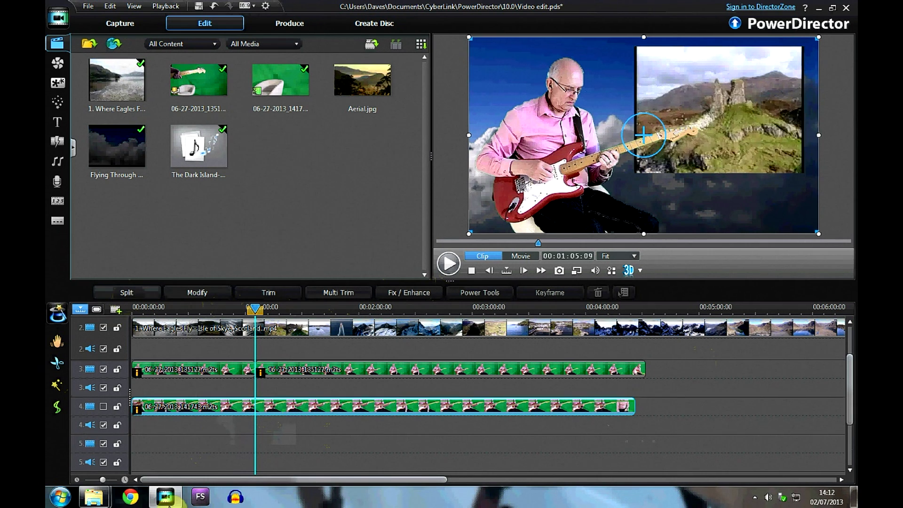
Step: Swap track visibility, play on to about 1:18 and split both guitarist clips again
click(104, 408)
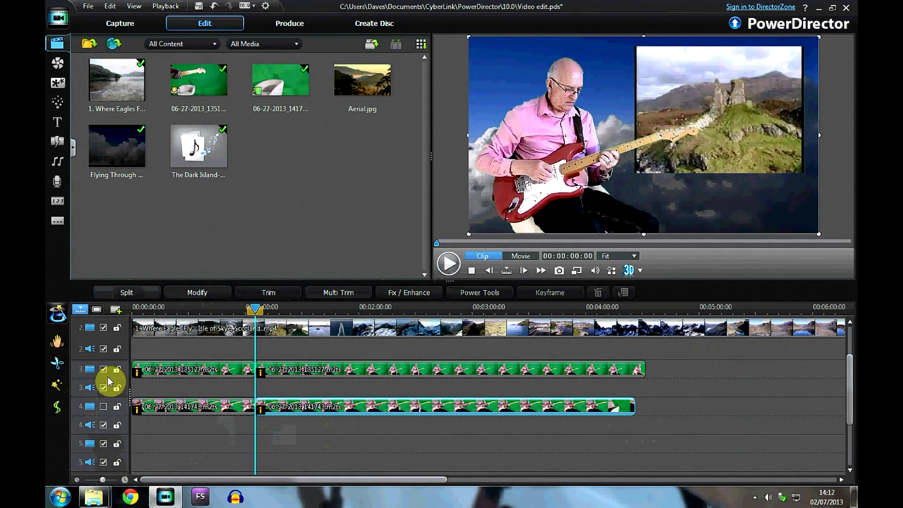
click(104, 371)
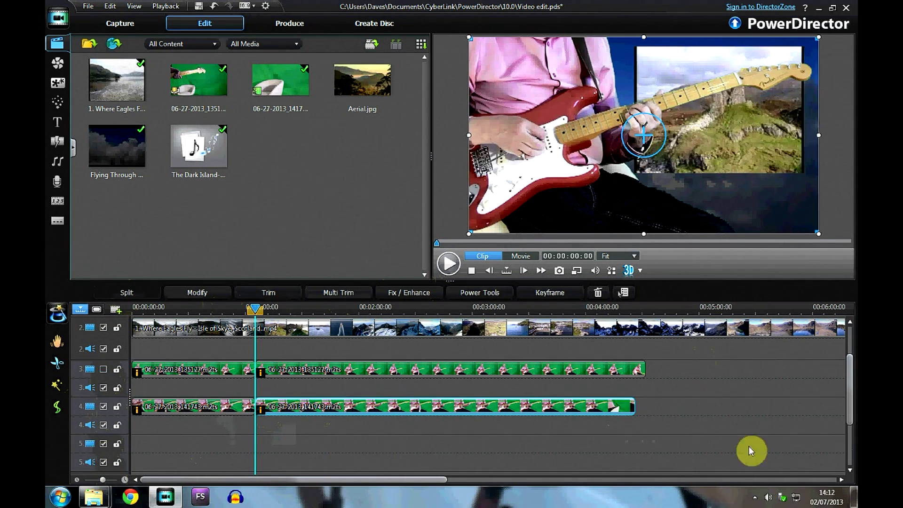
click(455, 266)
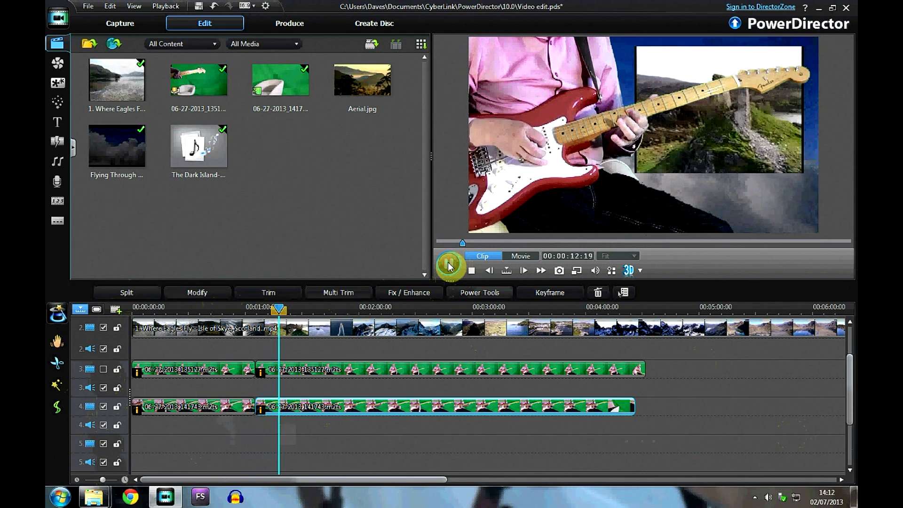
click(448, 266)
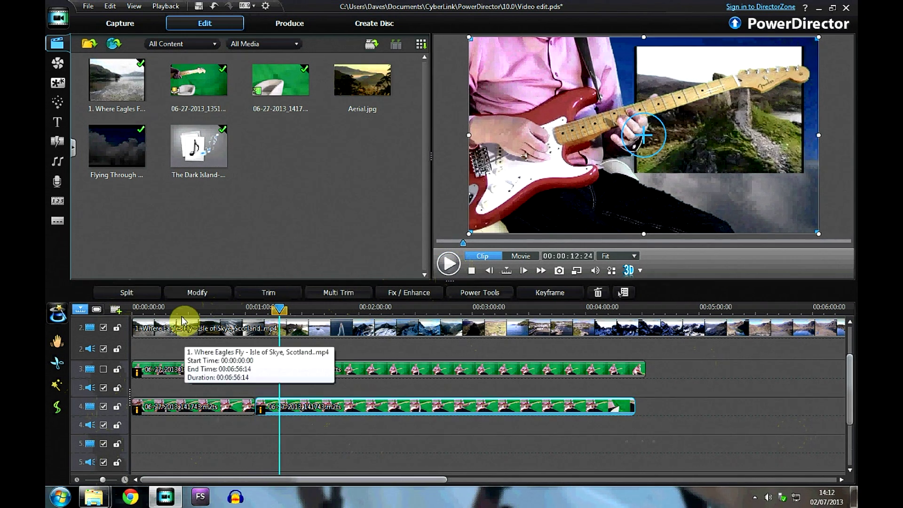
click(148, 294)
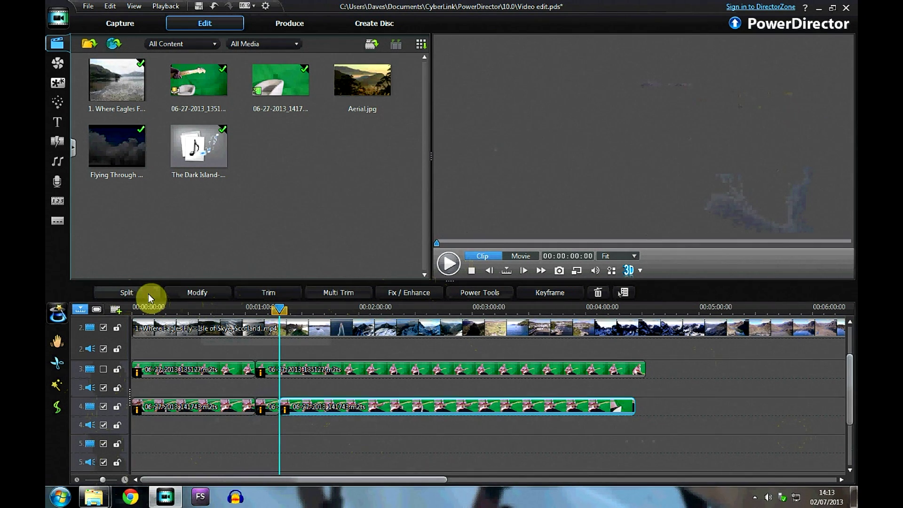
click(292, 373)
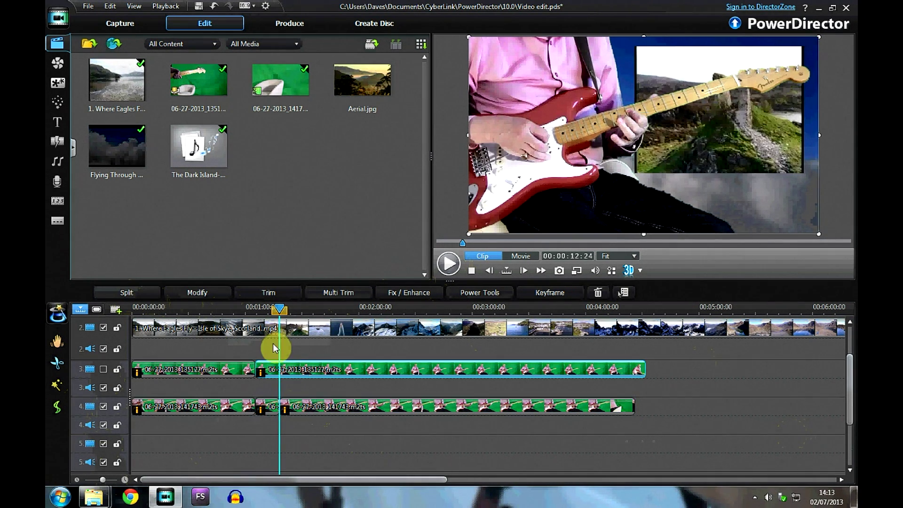
click(149, 297)
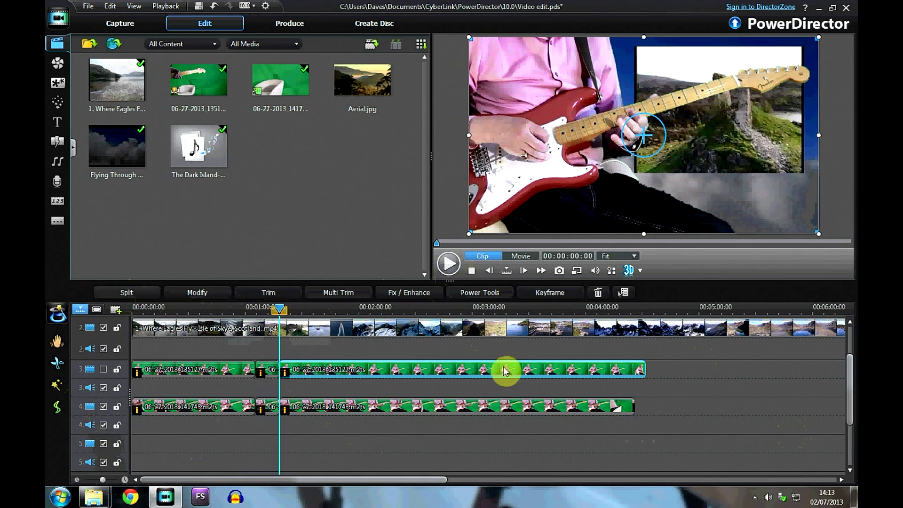
click(701, 410)
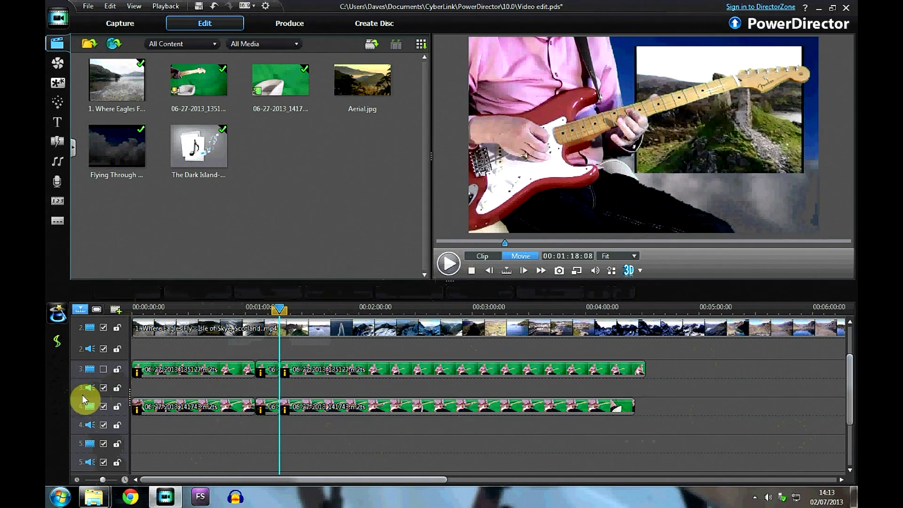
Step: Show track 3 again and remove the three overlapping guitarist clips with Remove and Leave Gap
click(104, 369)
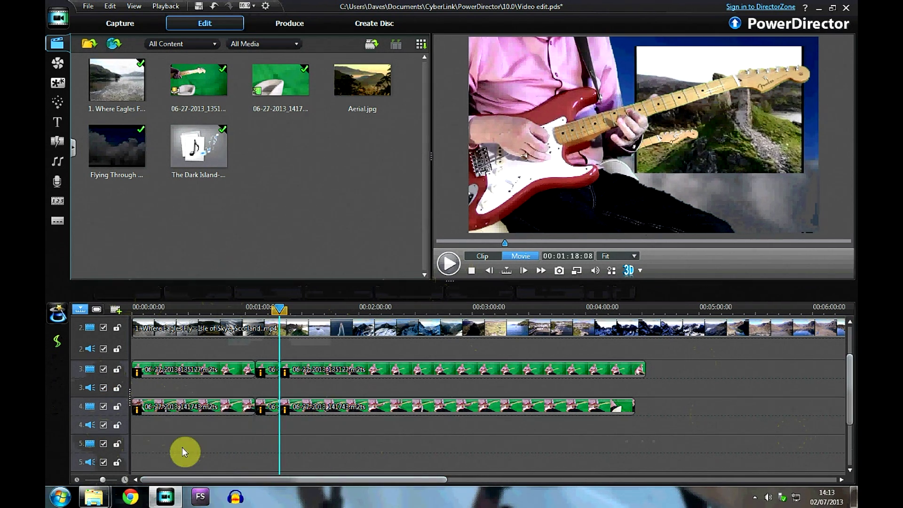
click(200, 409)
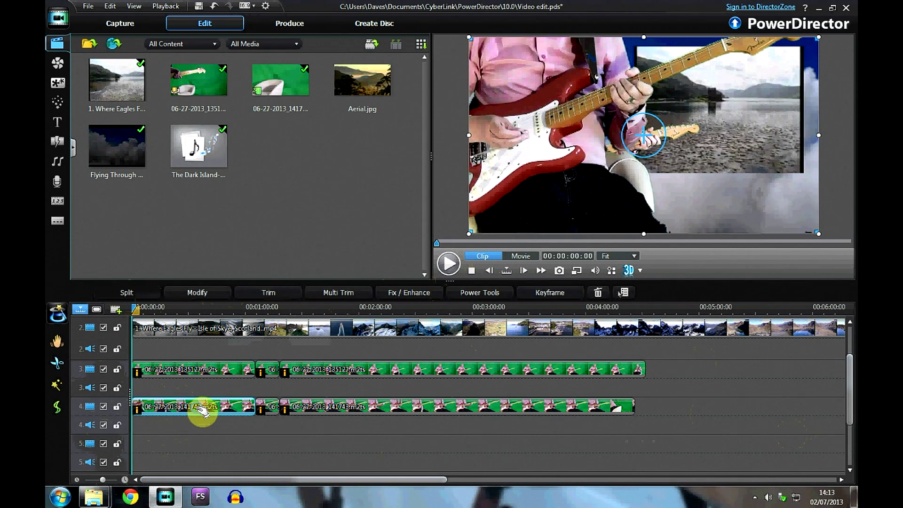
right_click(201, 408)
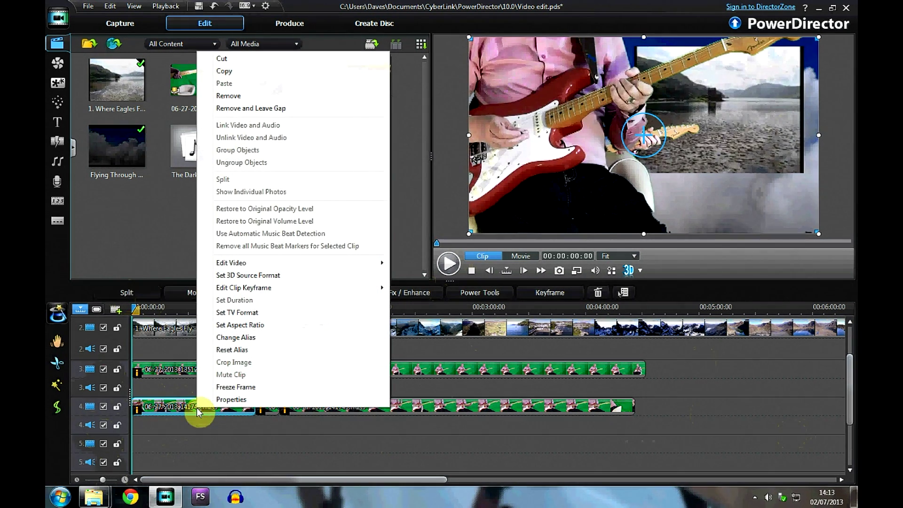
click(286, 108)
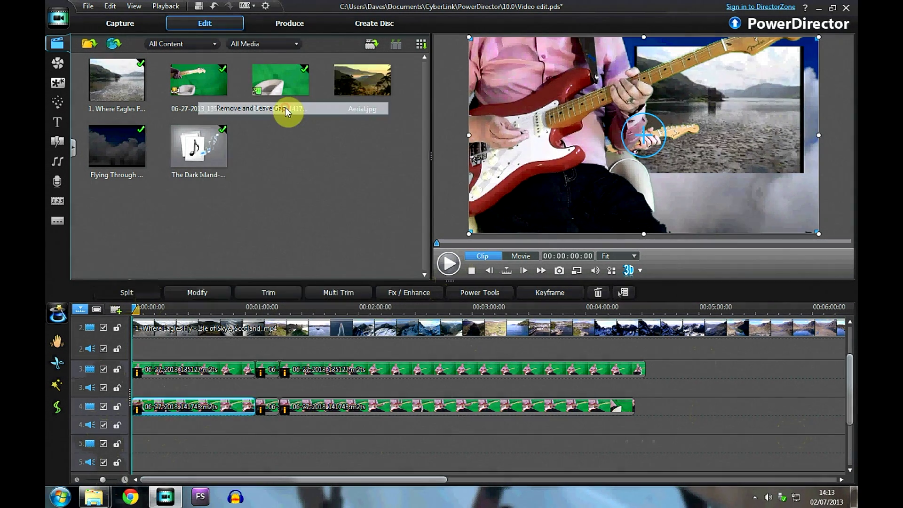
click(270, 373)
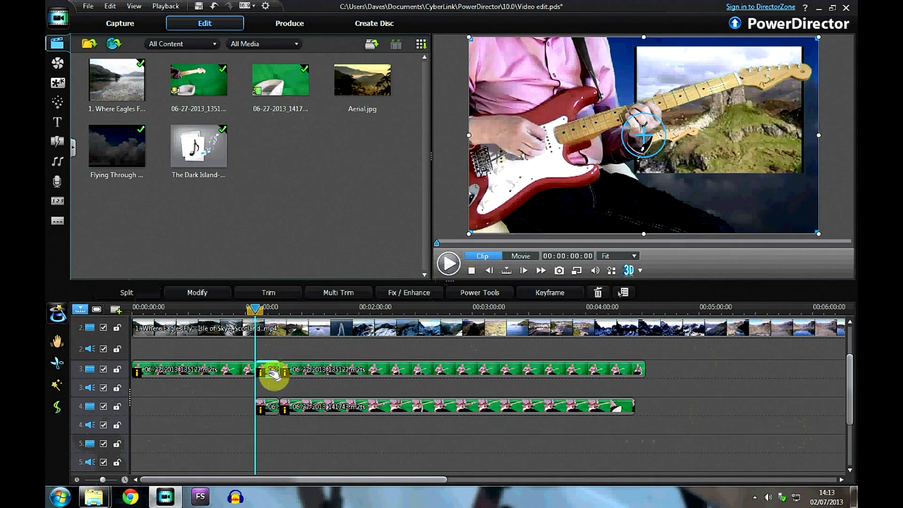
right_click(271, 373)
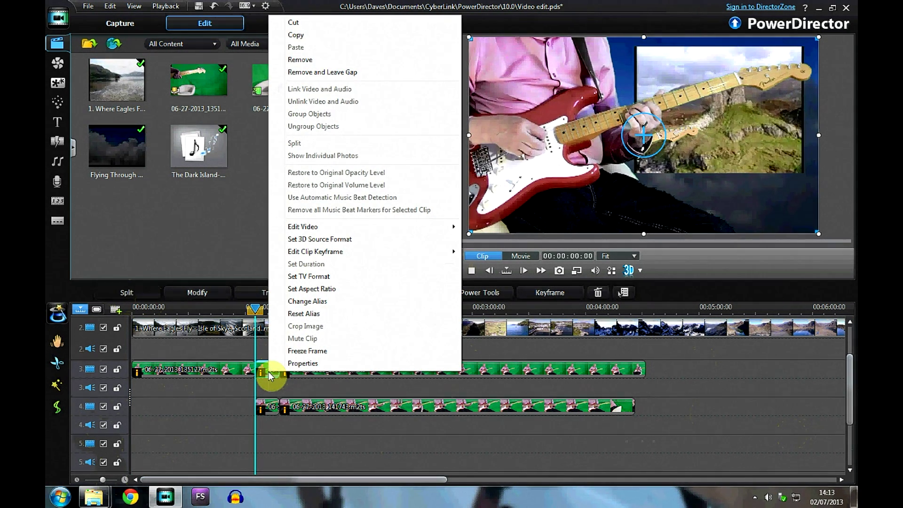
click(373, 72)
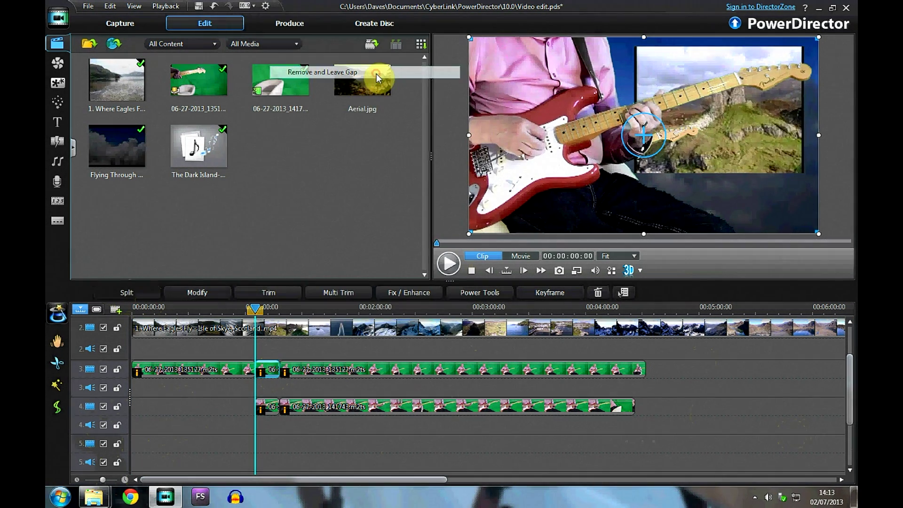
click(374, 408)
right_click(376, 408)
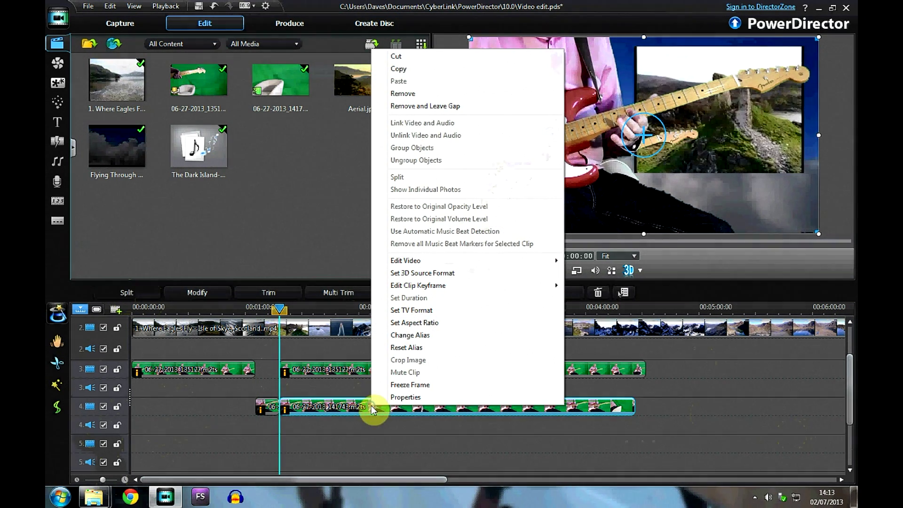
click(424, 107)
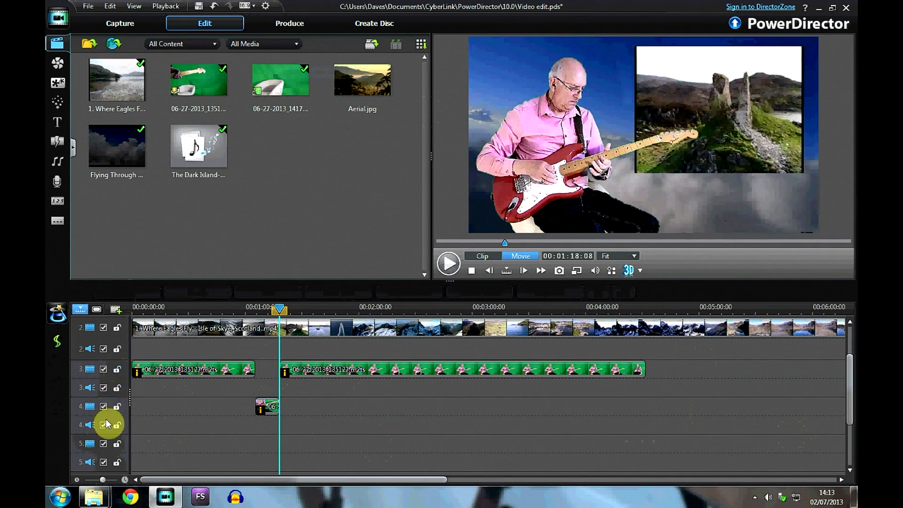
click(247, 309)
click(447, 268)
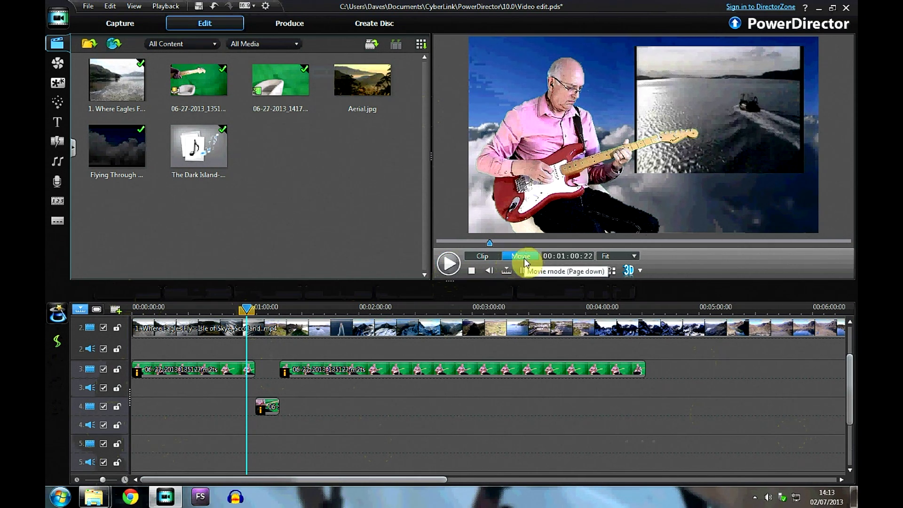
click(452, 266)
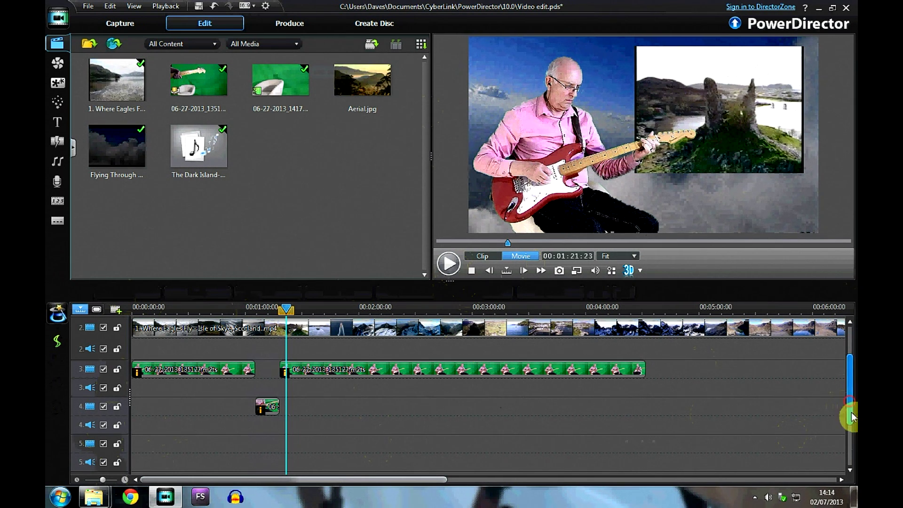
Step: Drop Aerial.jpg from the media library onto track 6 at about 4:23
drag(851, 416, 854, 455)
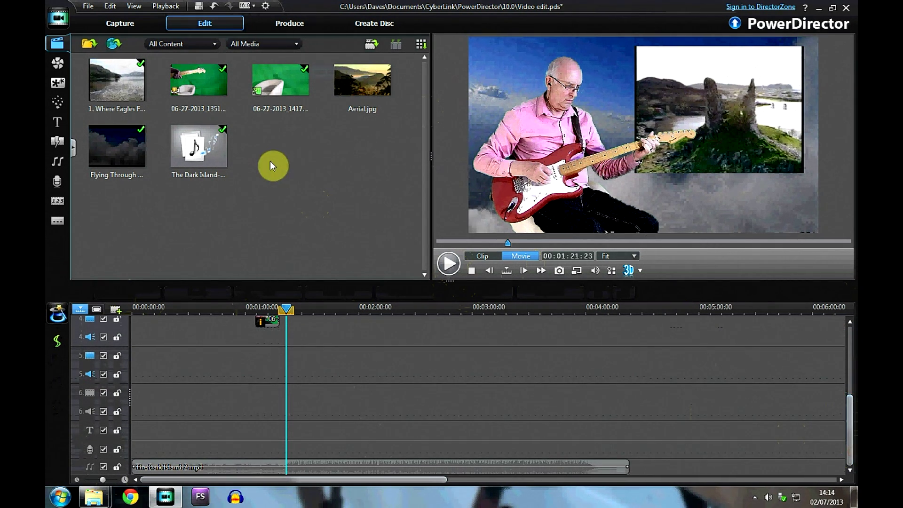
click(347, 91)
drag(347, 89, 631, 403)
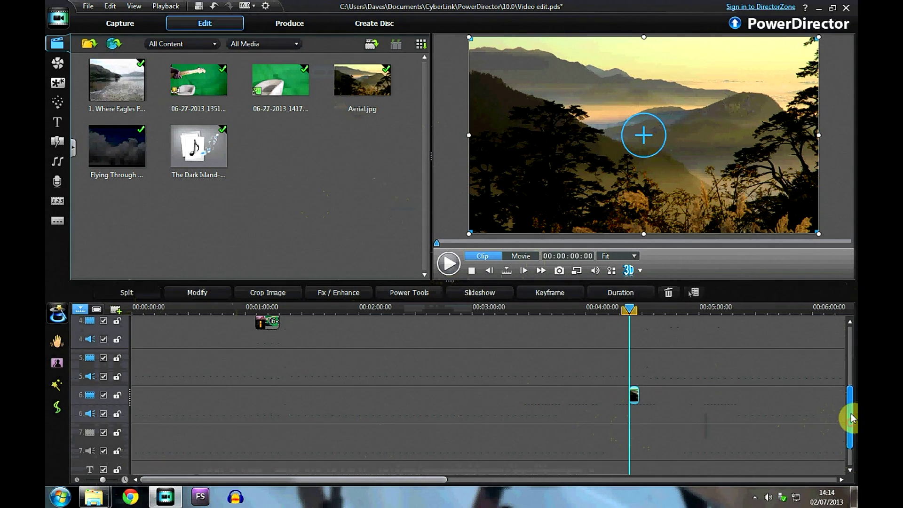
drag(850, 418, 850, 349)
Step: Cut the clips on tracks 1–3 at the 4:23 soundtrack end and delete the overhanging pieces
click(638, 429)
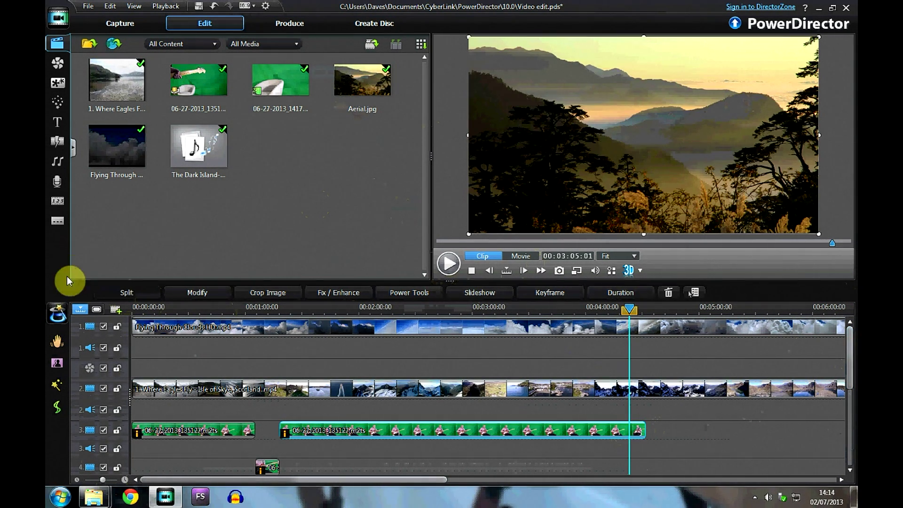
click(123, 292)
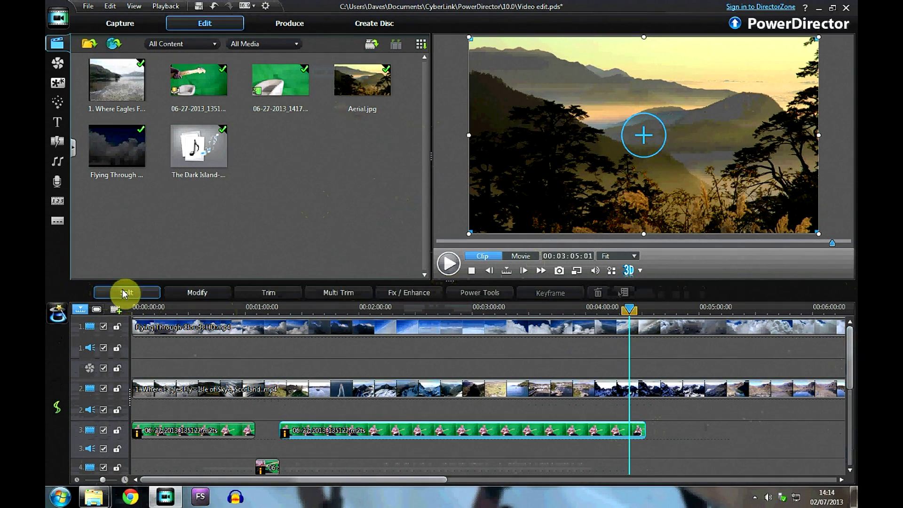
click(711, 391)
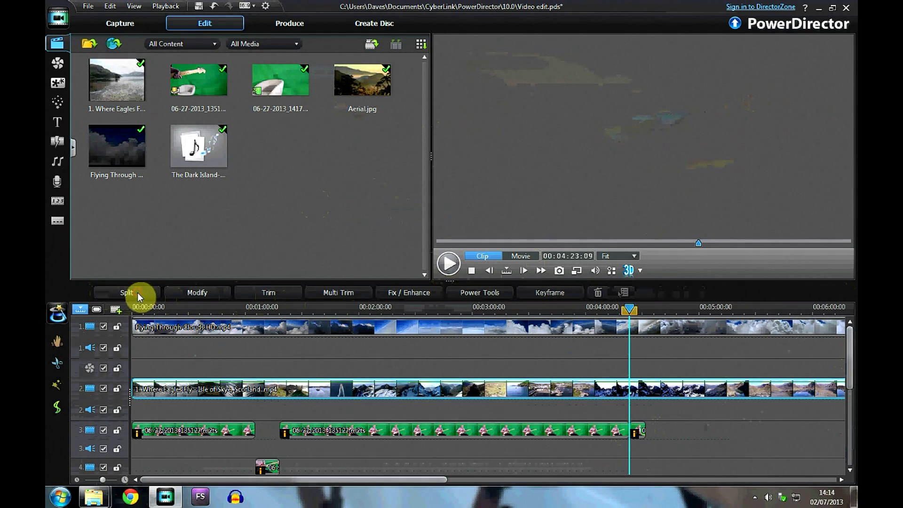
click(138, 294)
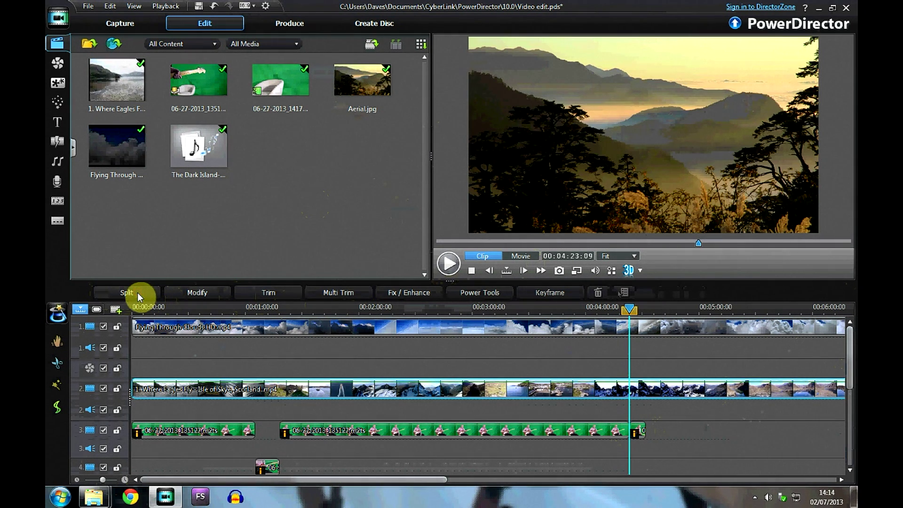
click(688, 326)
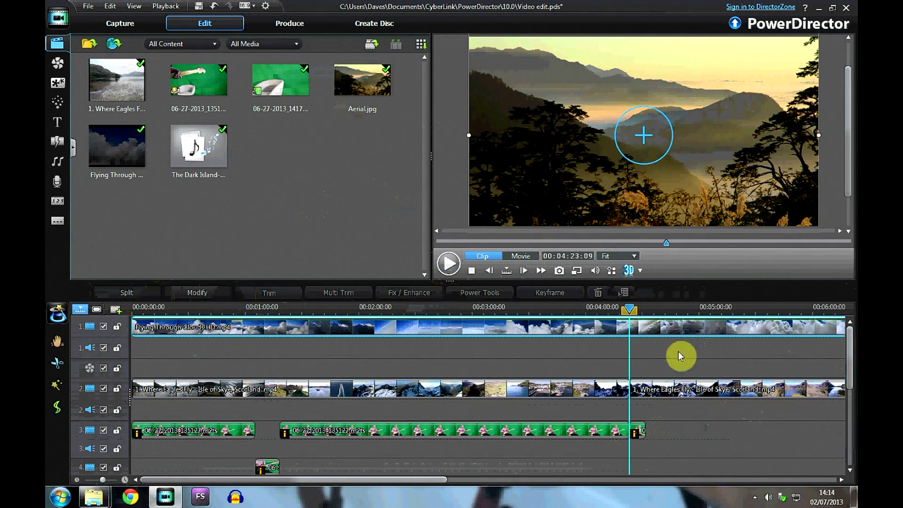
key(Delete)
click(659, 391)
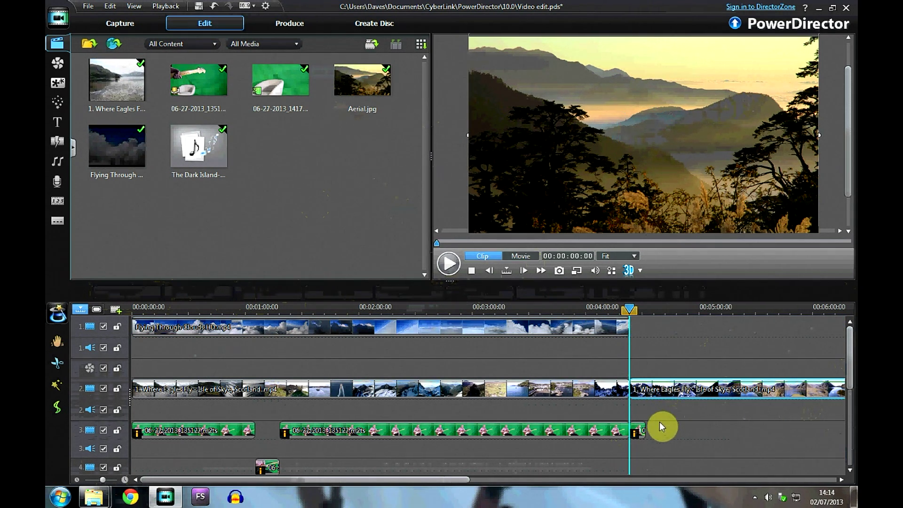
key(Delete)
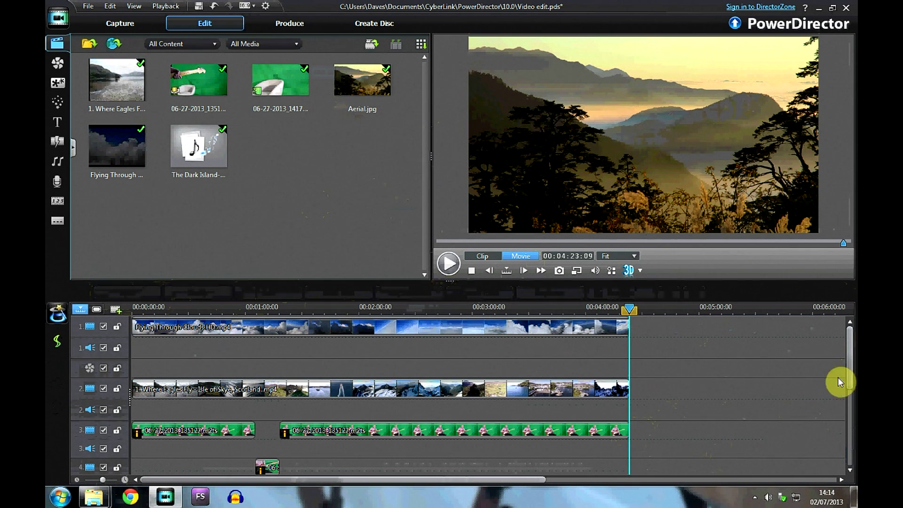
Step: Remove all empty tracks from the timeline, leaving tracks 1–4
drag(849, 379, 847, 428)
click(633, 410)
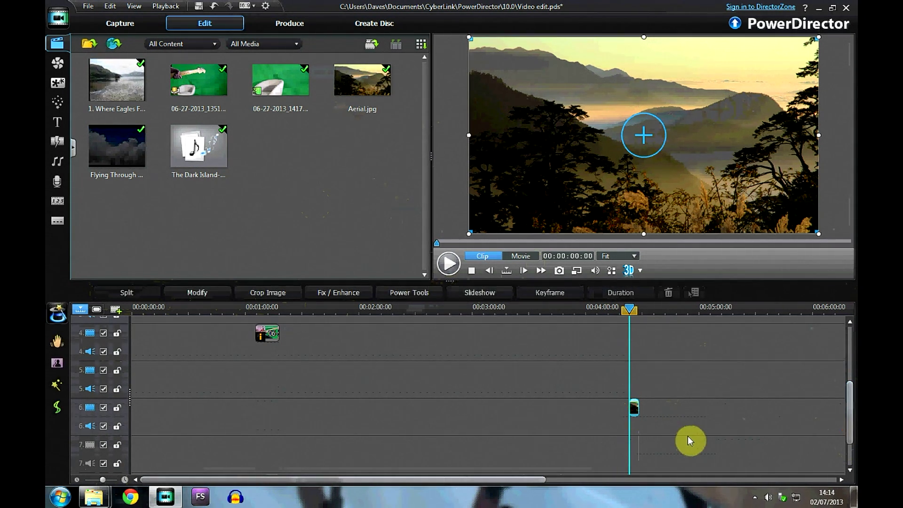
click(457, 387)
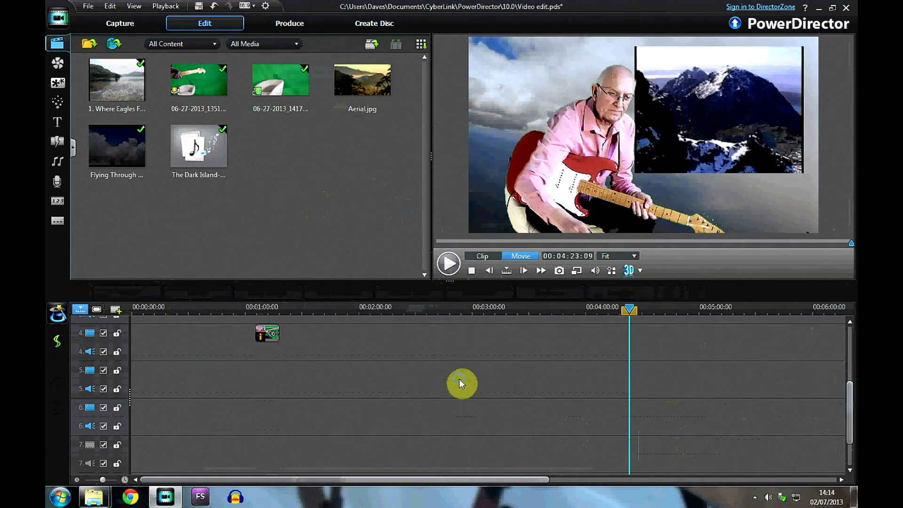
right_click(459, 380)
click(531, 309)
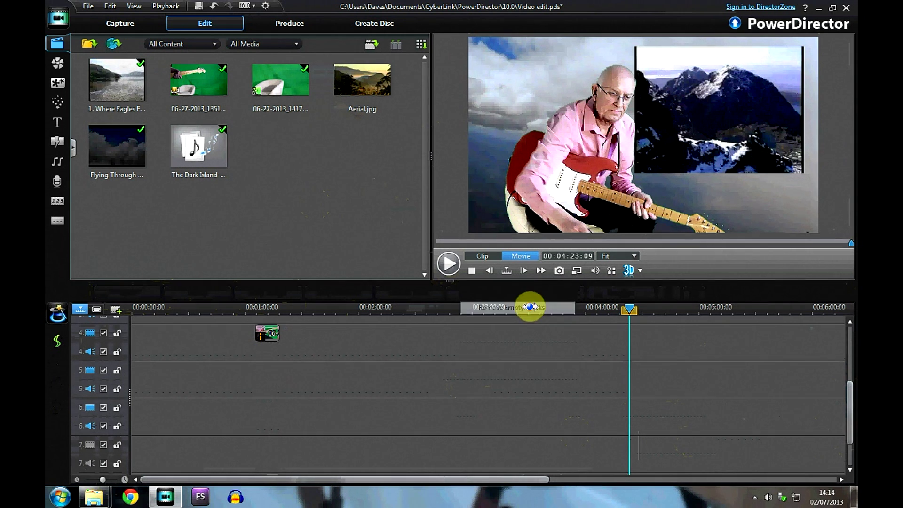
drag(848, 412, 830, 358)
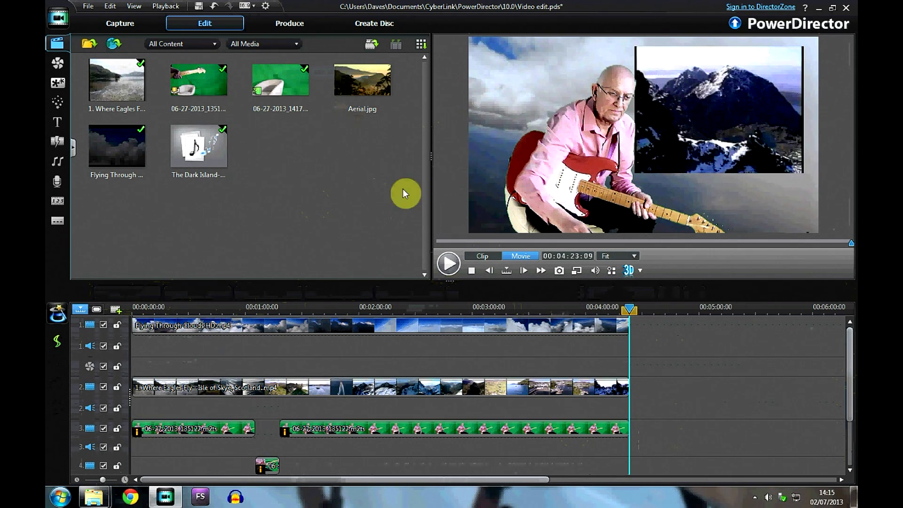
Step: On the Produce page, choose WMV with the Windows Media Video 9 FULL HD (1920x1080) profile
click(291, 26)
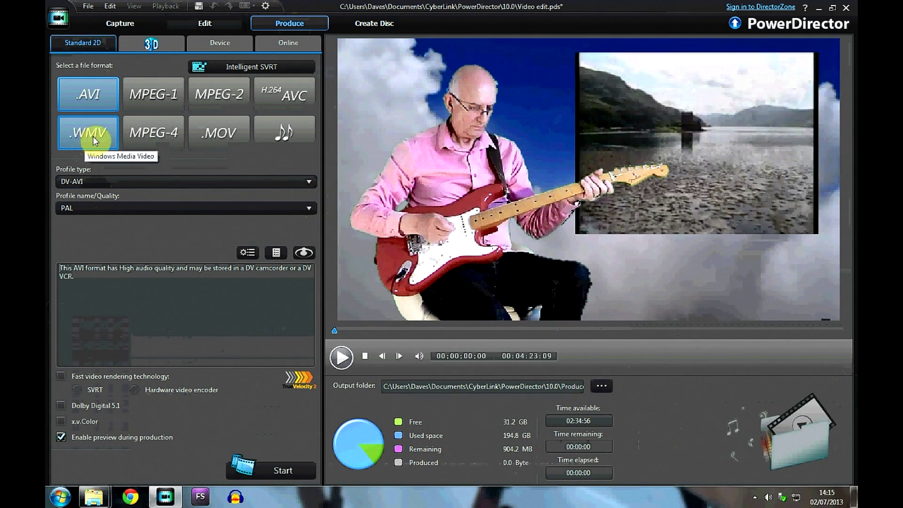
click(96, 140)
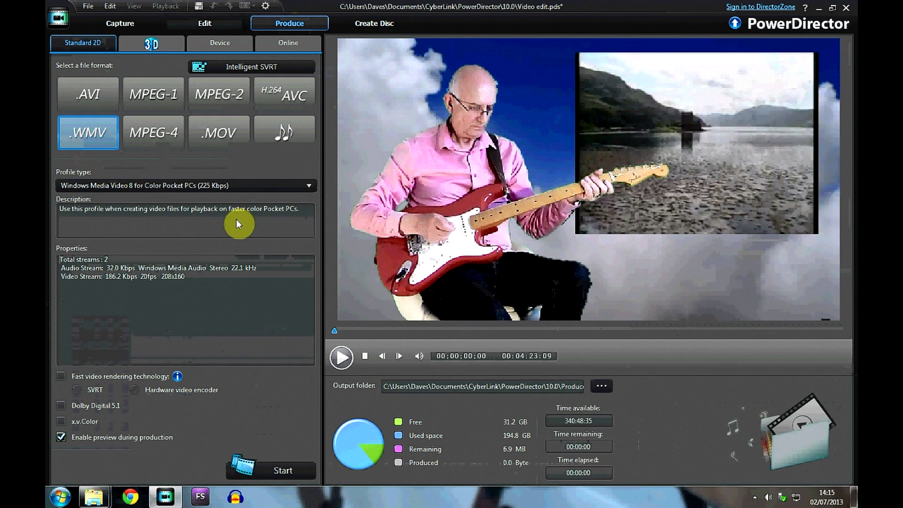
click(309, 185)
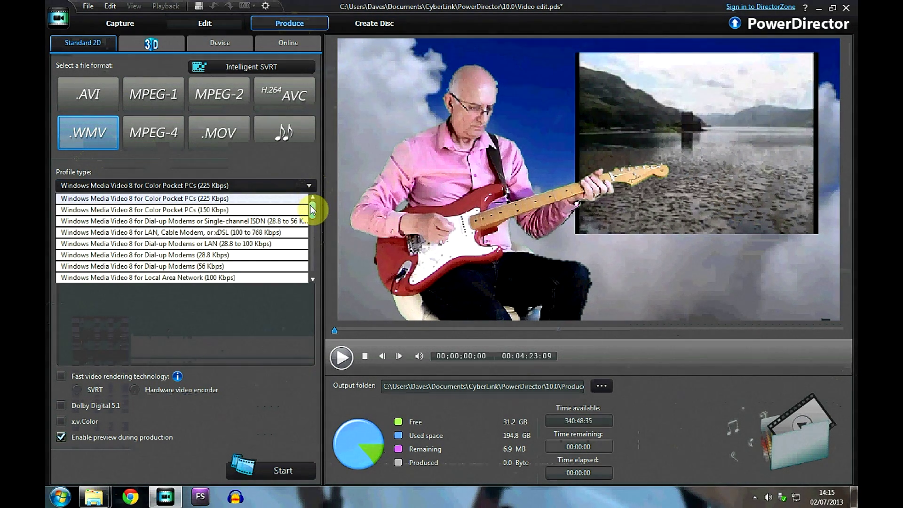
drag(312, 212, 313, 276)
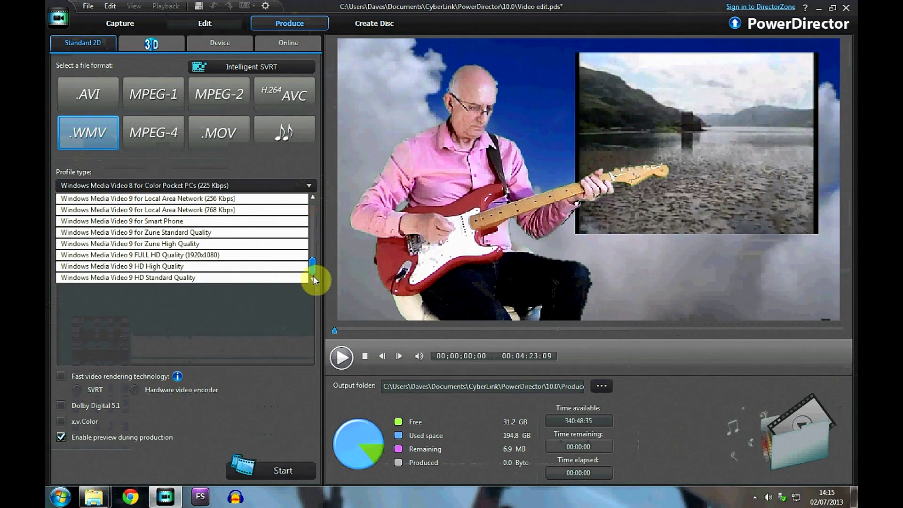
click(225, 255)
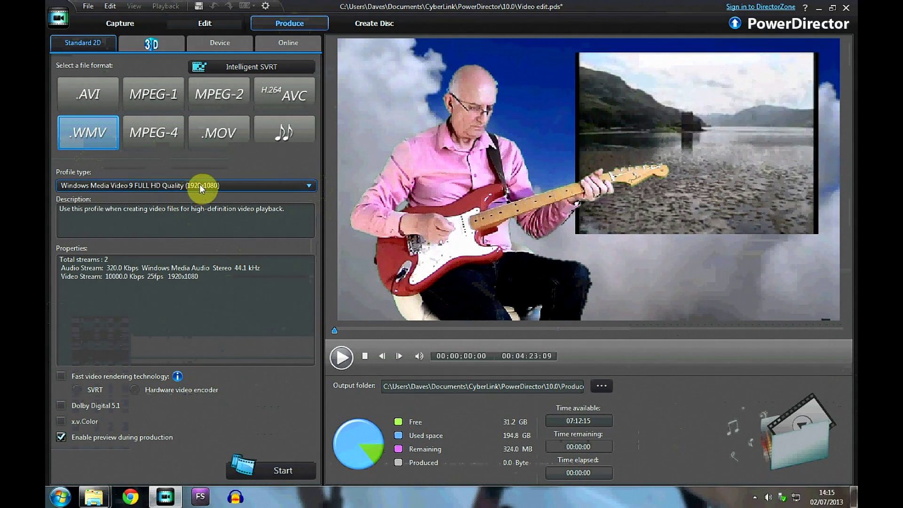